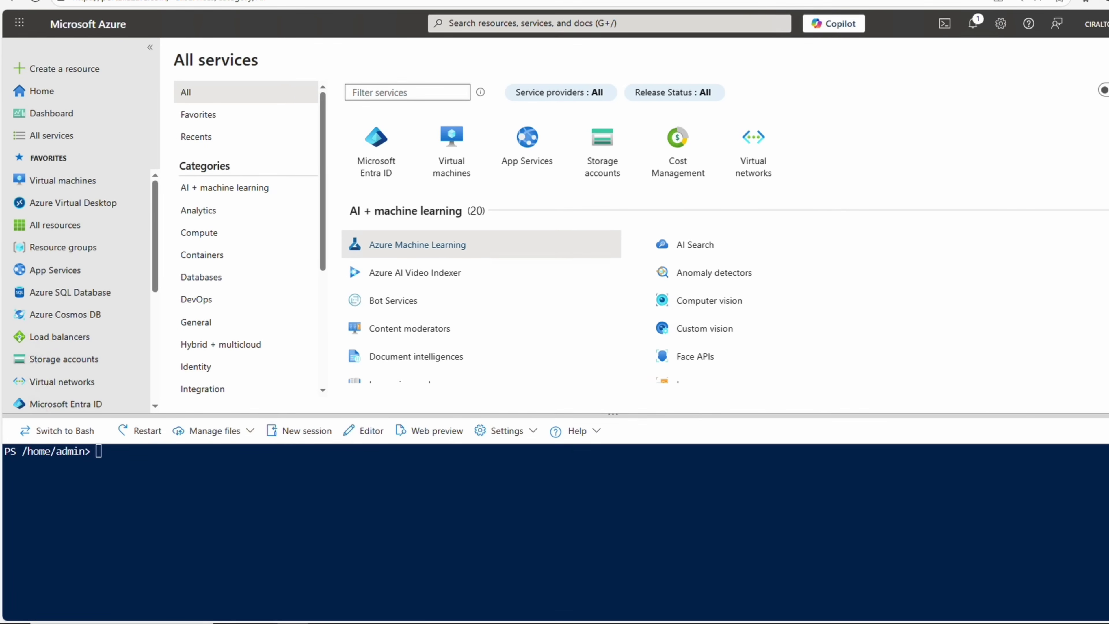
Load the Graph Authentication and Applications modules, run Connect-MgGraph, and enter the device sign-in code.
left_click(422, 480)
type("Import-Module Microsoft.Graph.Authentication Import-Module Microsoft.Graph.Applications")
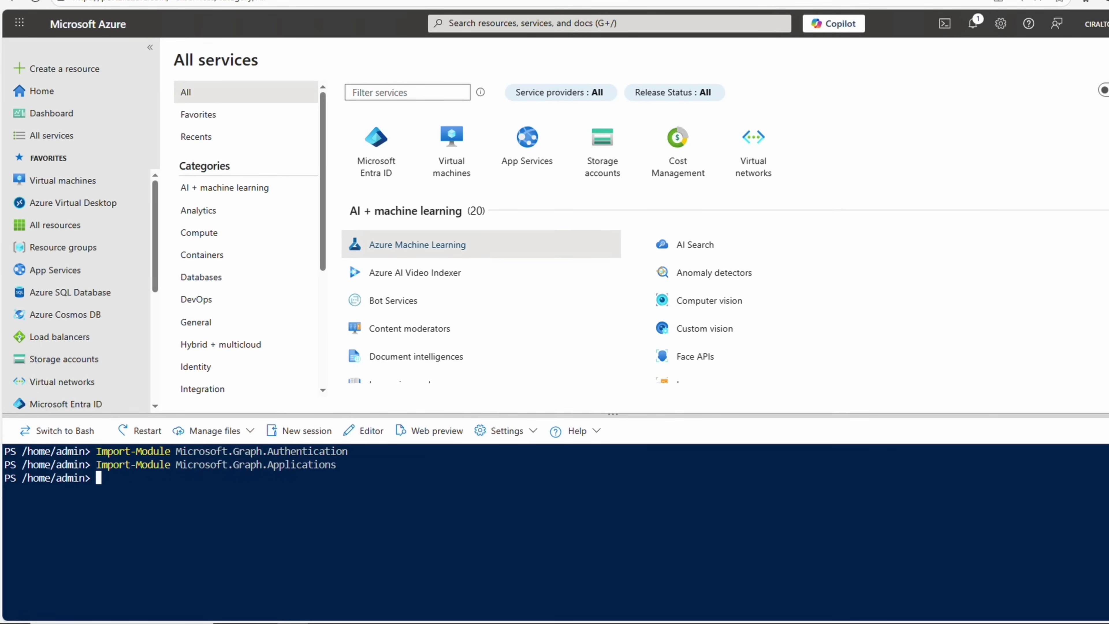
type("Connect-MgGraph -Scopes \"Application.Read.All\",\"Application-remoteDesktopConfig.ReadWrite.All\"")
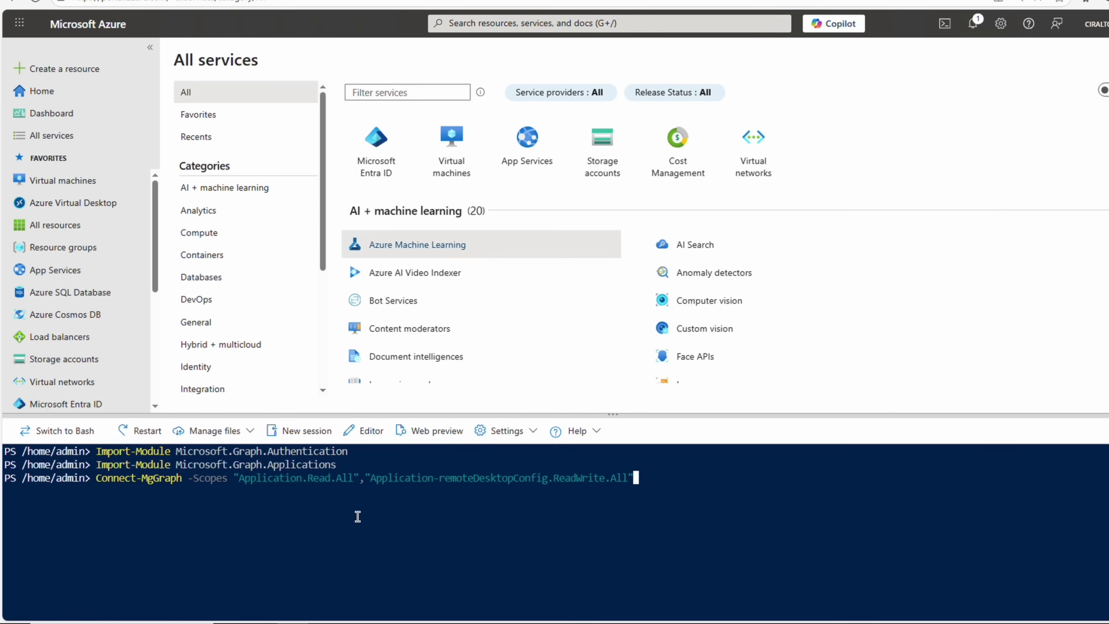
key("Return")
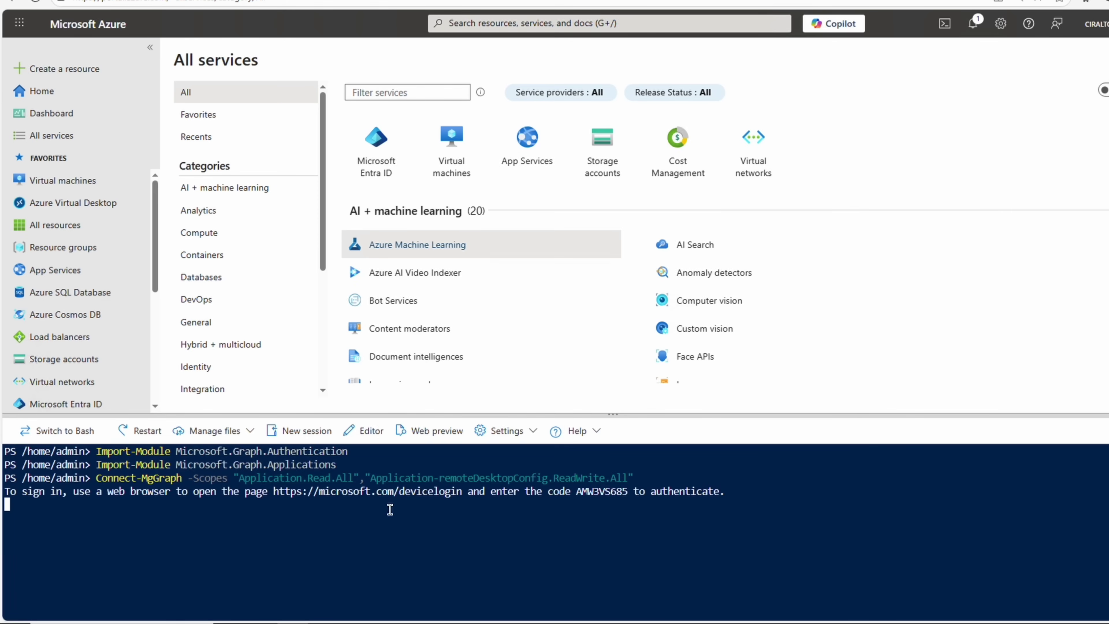
left_click(365, 497)
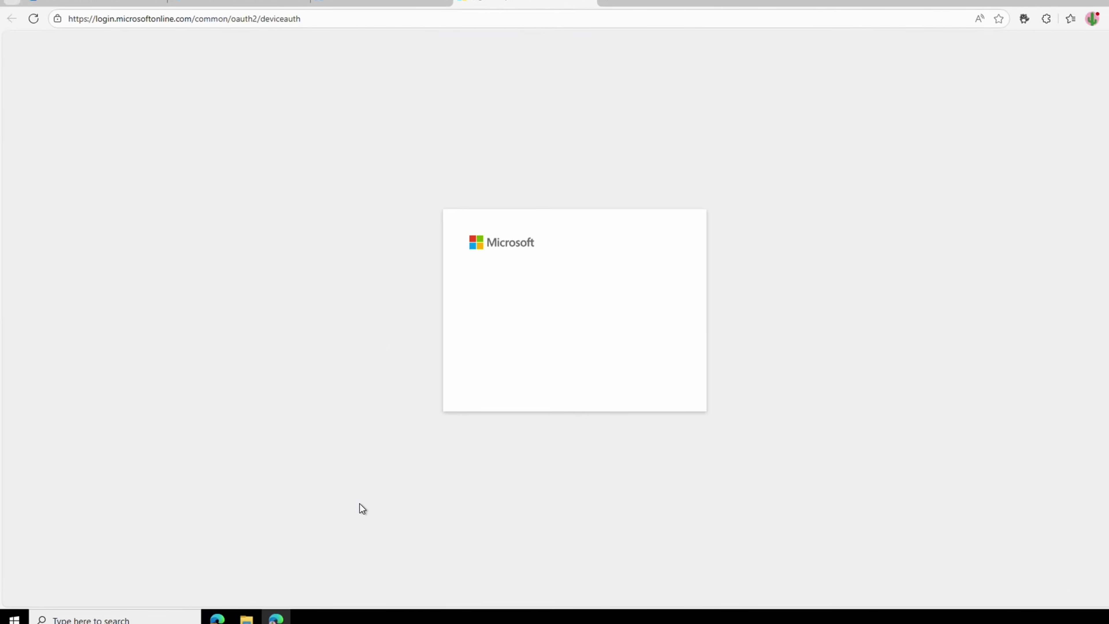
type("AMW3VS685")
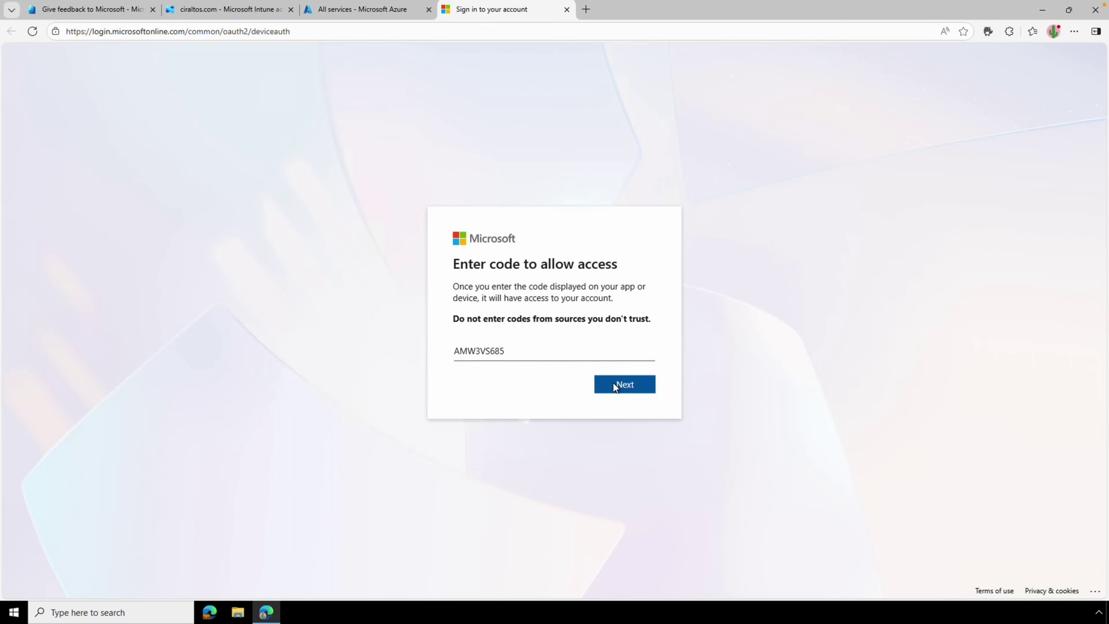
left_click(613, 383)
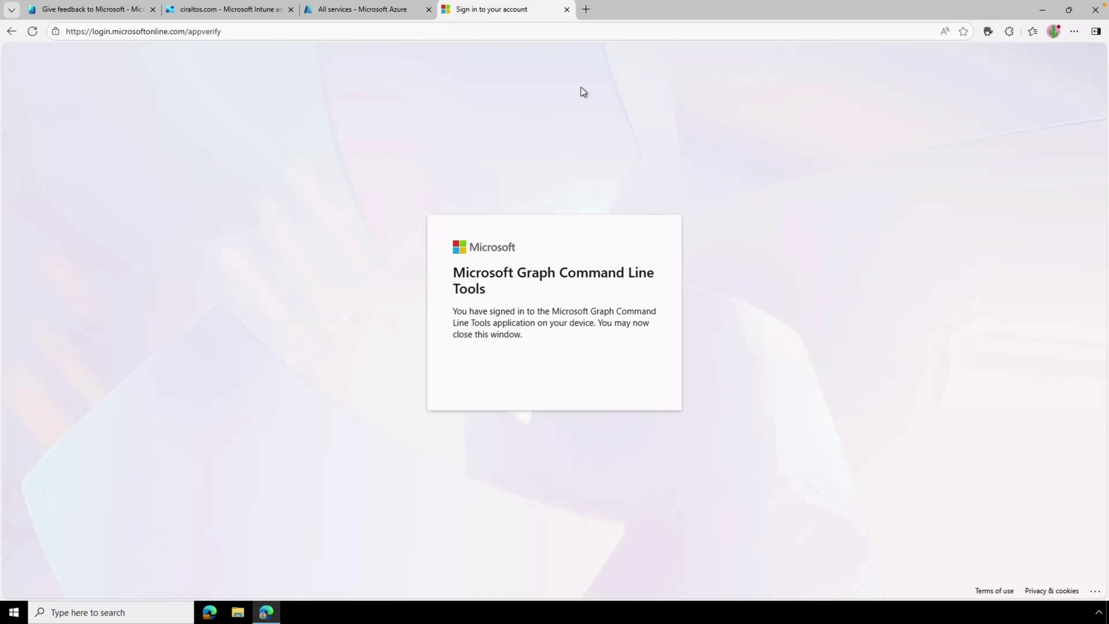
Look up the service principal for app 270efc09-cd0d-444b-a71f-39af4910ec45 and verify its RDP setting is True.
left_click(566, 10)
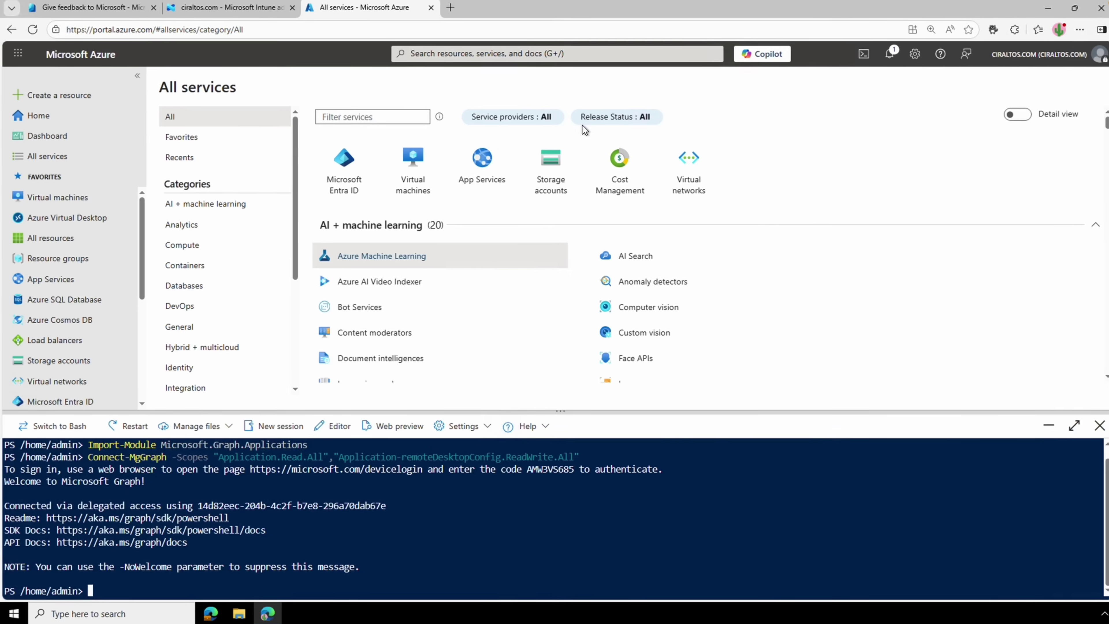
key("ctrl+l")
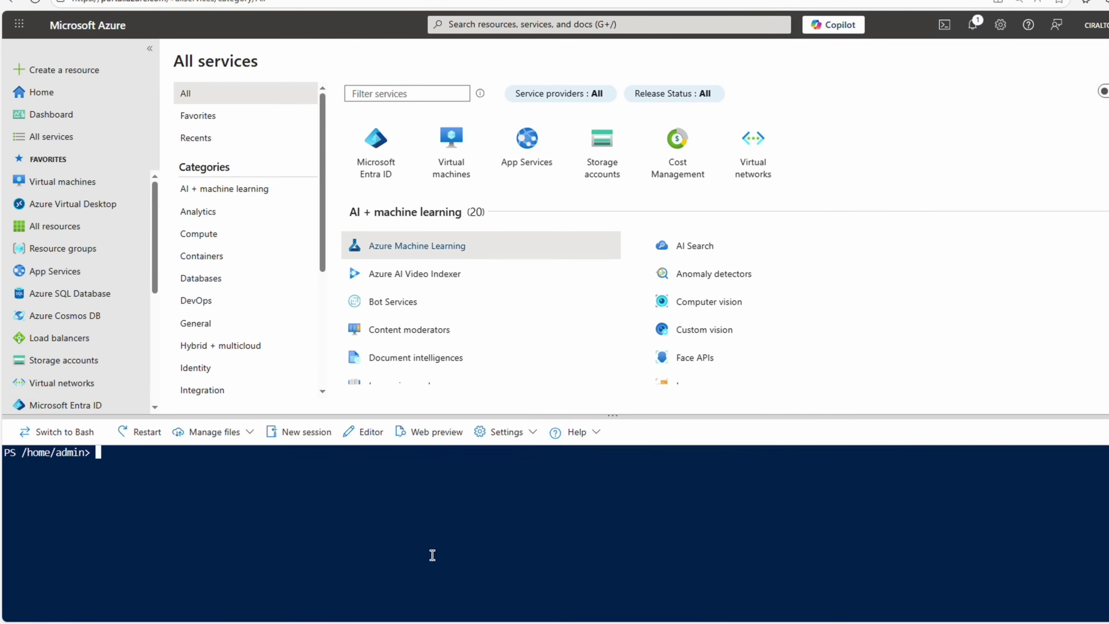
type("$WCLspId = (Get-MgServicePrincipal -Filter \"AppId eq '270efc09-cd0d-444b-a71f-39af4910ec45'\").Id")
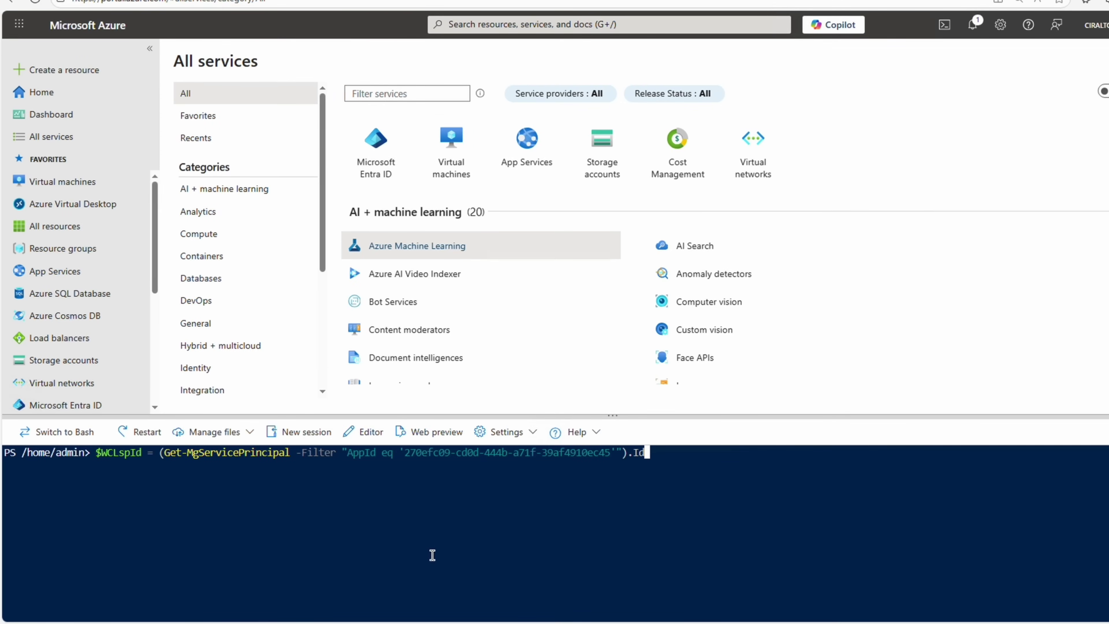
key("Return")
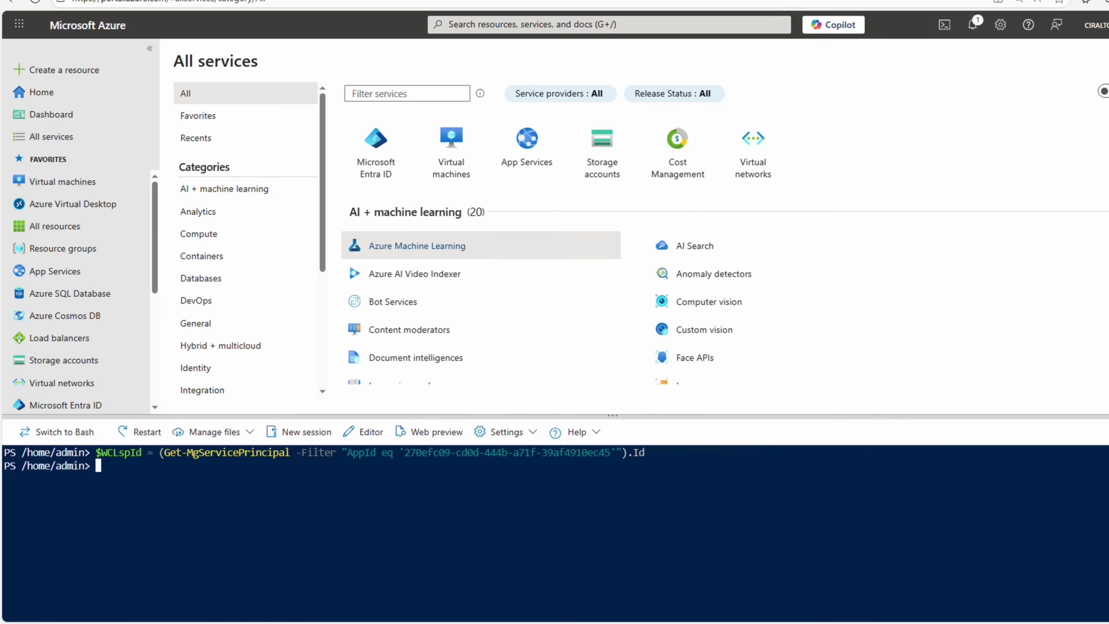
type("Get-MgServicePrincipalRemoteDesktopSecurityConfiguration -ServicePrincipalId $WCLspId")
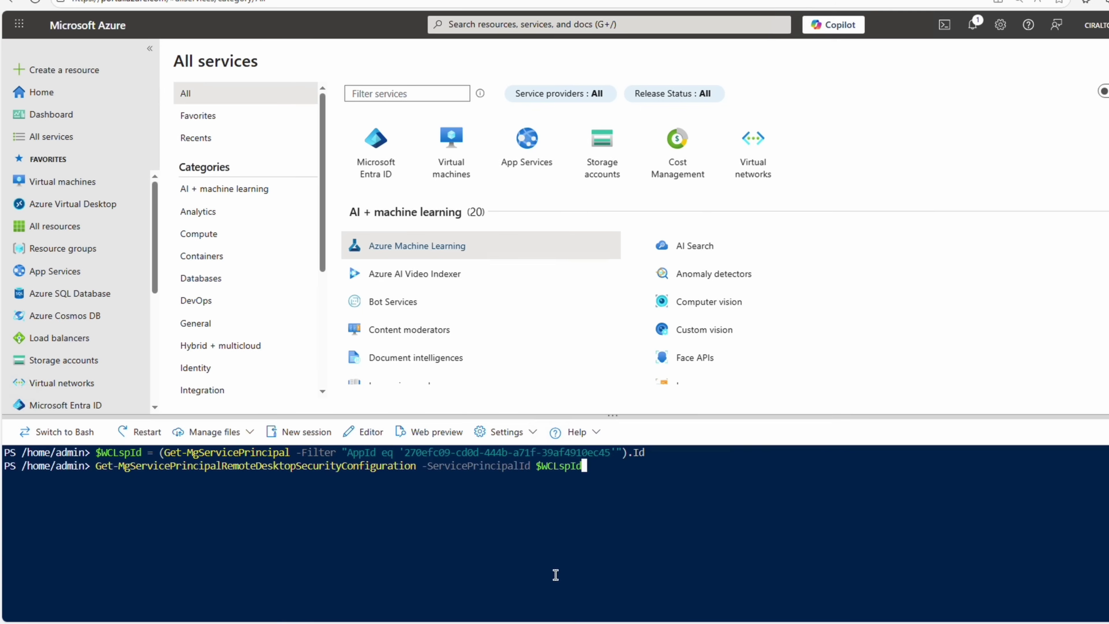
key("Return")
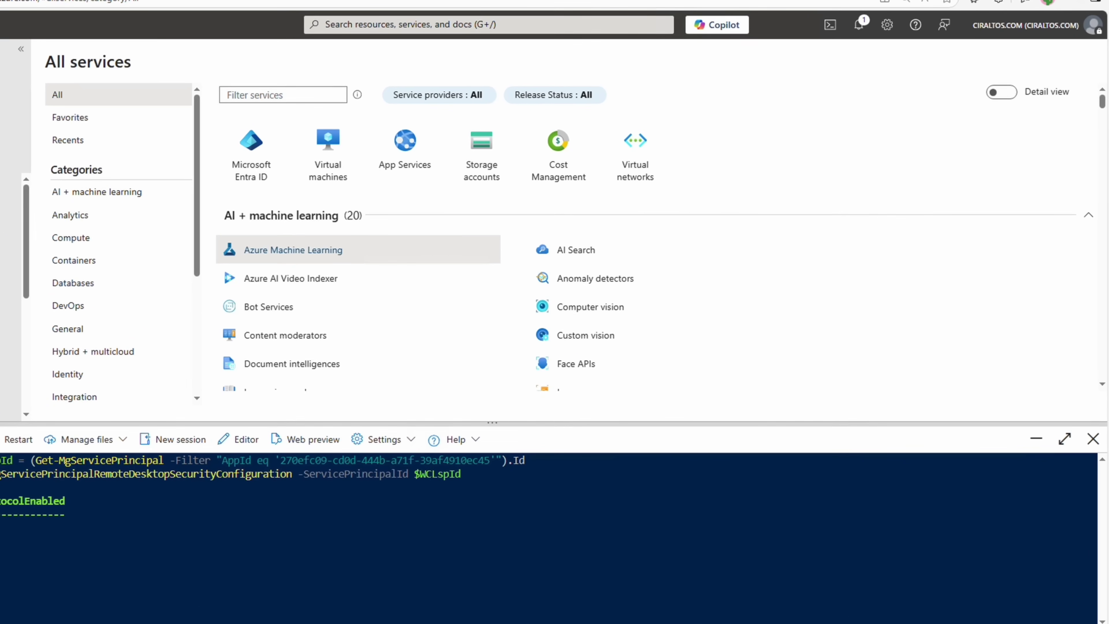
Start a group 'All Cloud PCs' described 'Dynamic group for Windows 365 Cloud PCs.' with Dynamic Device membership.
left_click(257, 154)
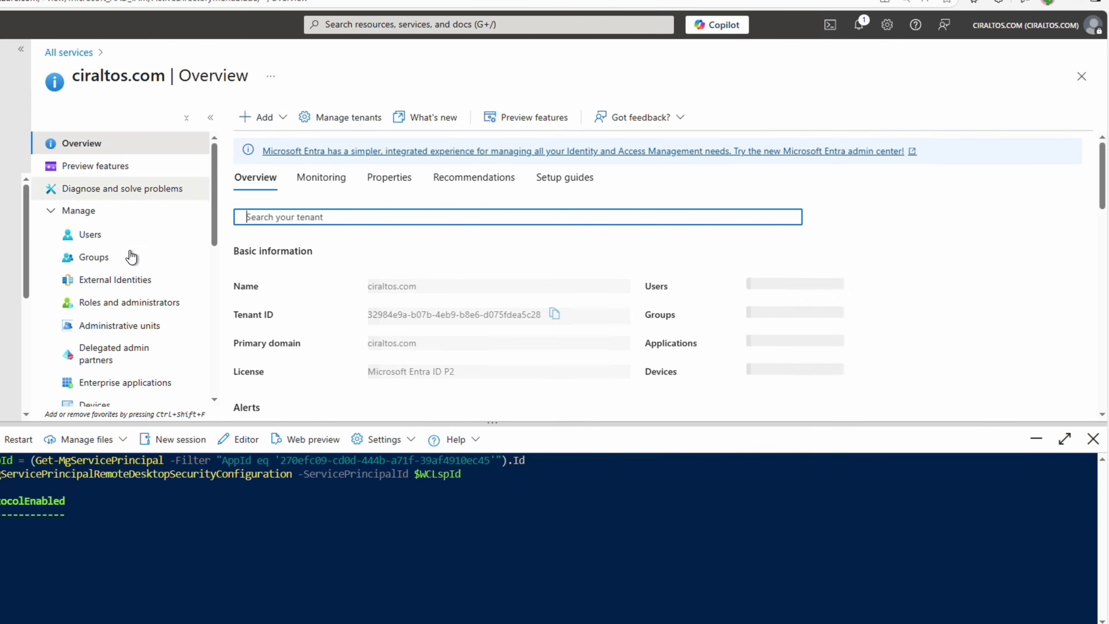
left_click(131, 257)
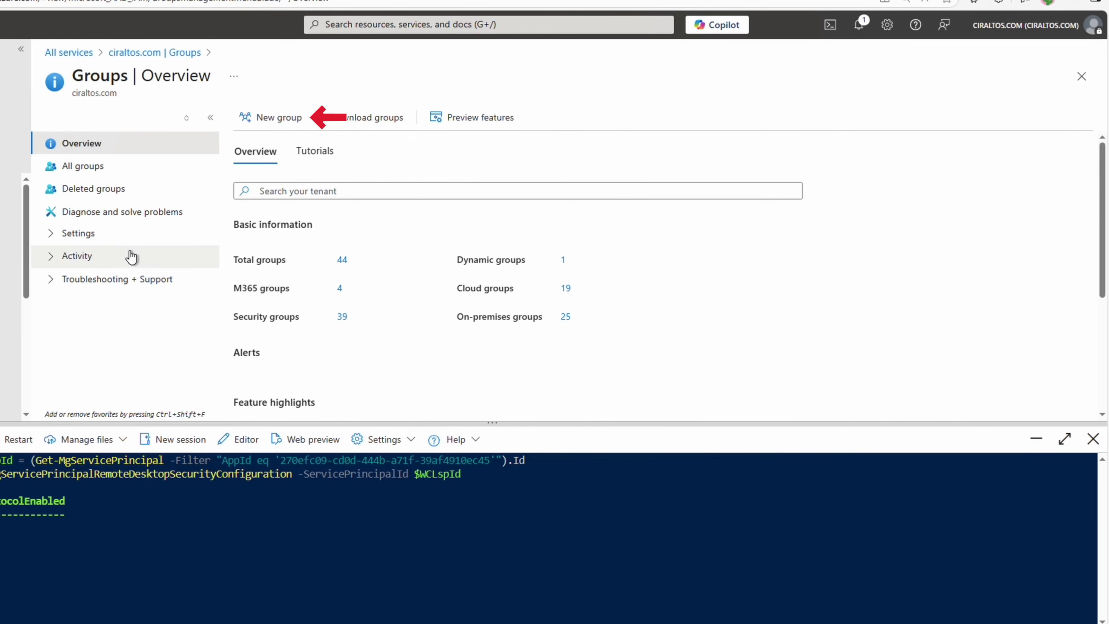
left_click(260, 119)
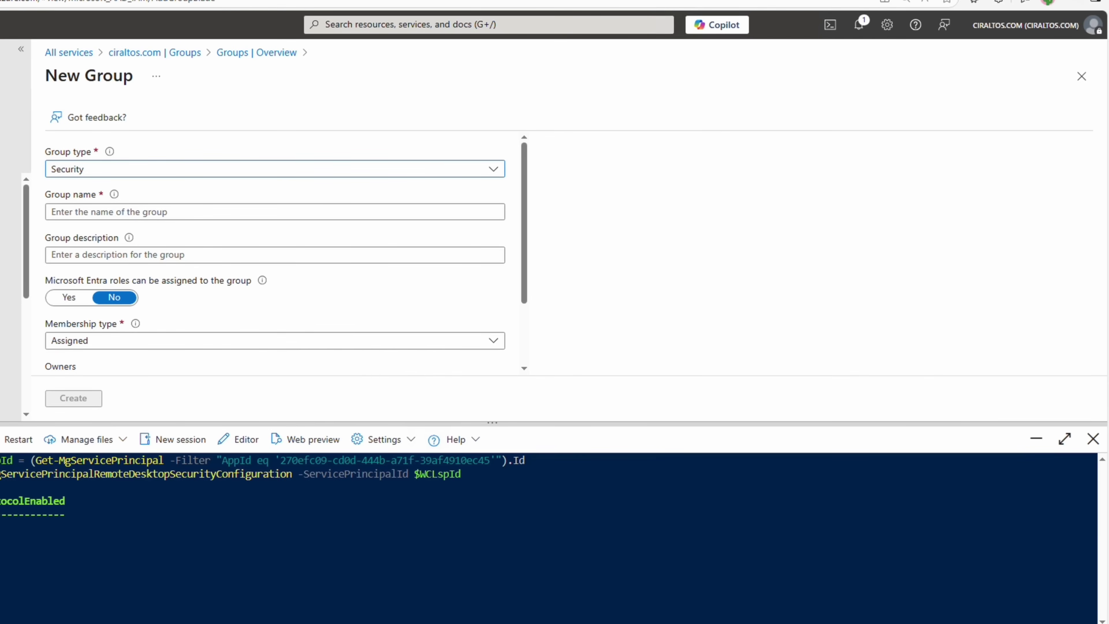
left_click(199, 211)
type("All Cloud PCs")
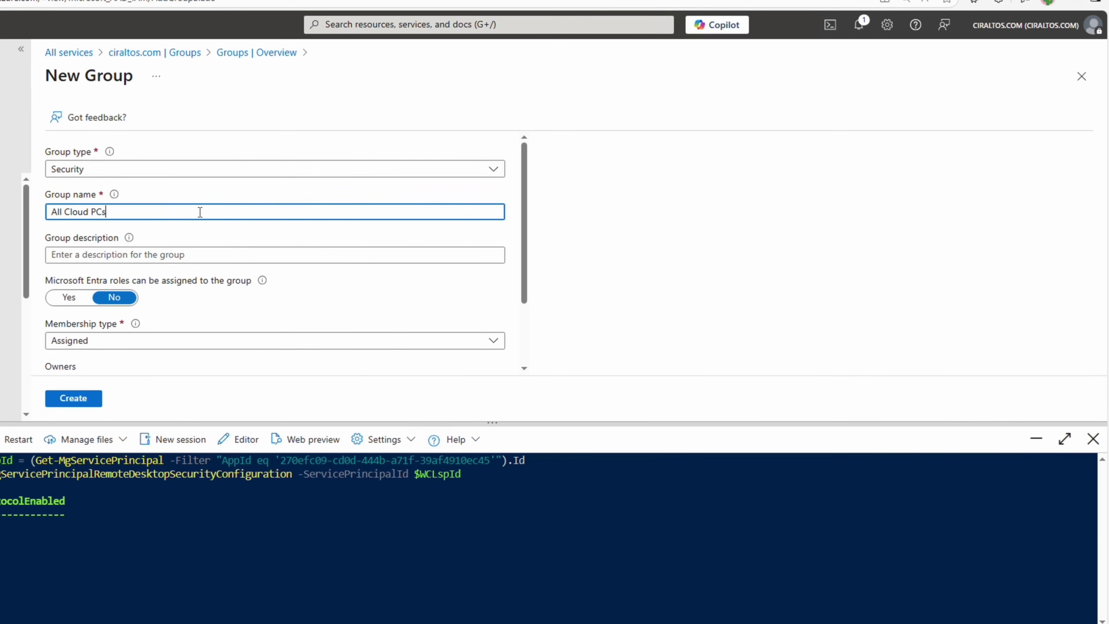
left_click(256, 252)
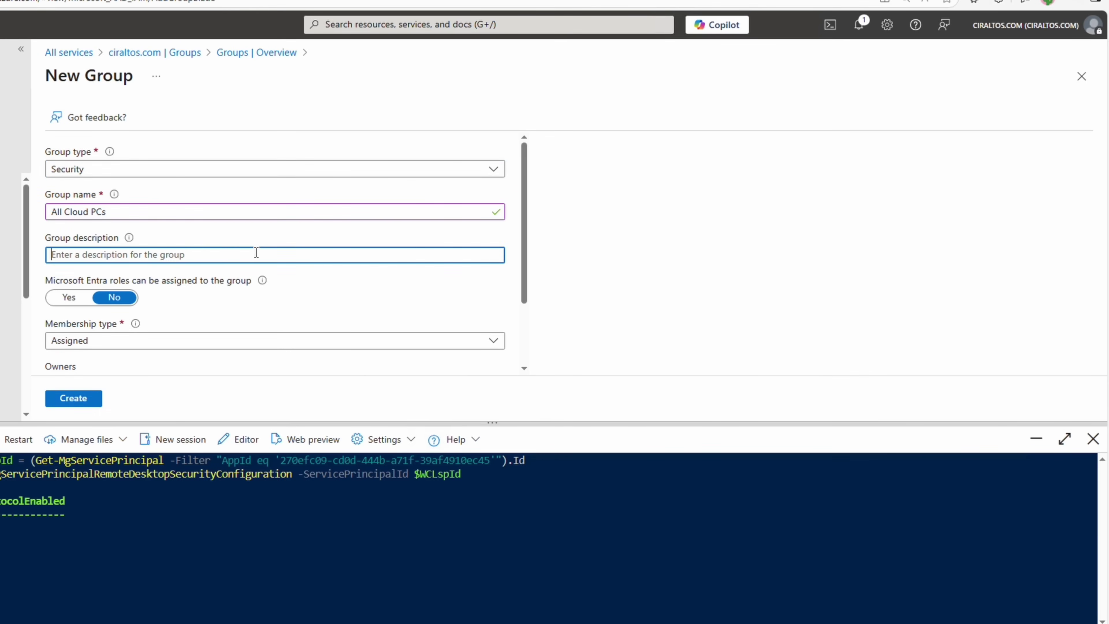
type("Dynamic group for Windows 365 Cloud PCs.")
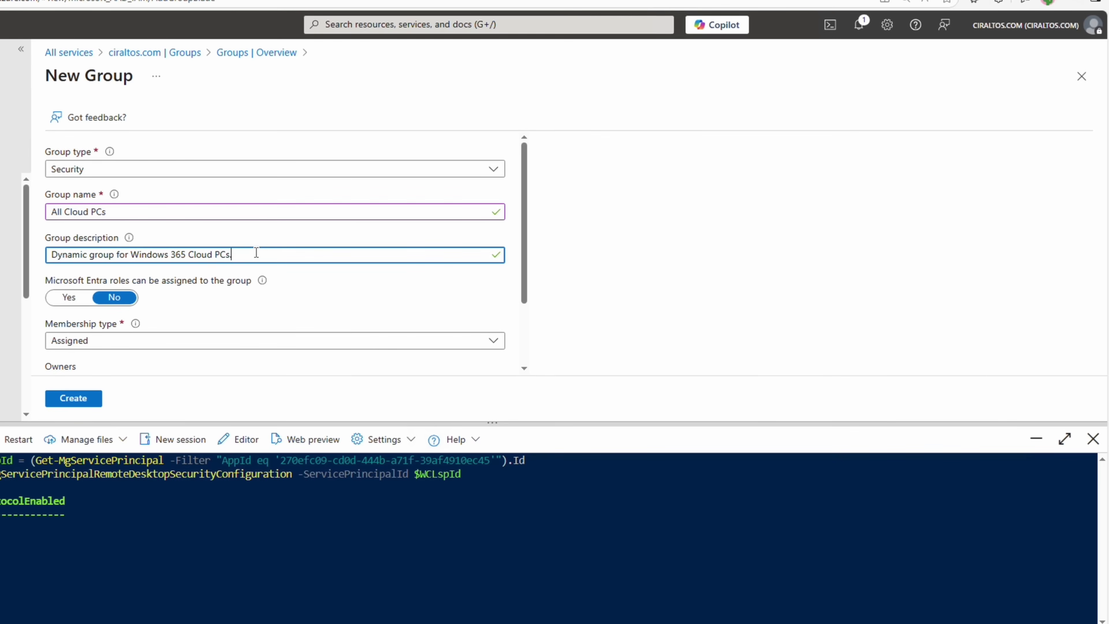
left_click(144, 340)
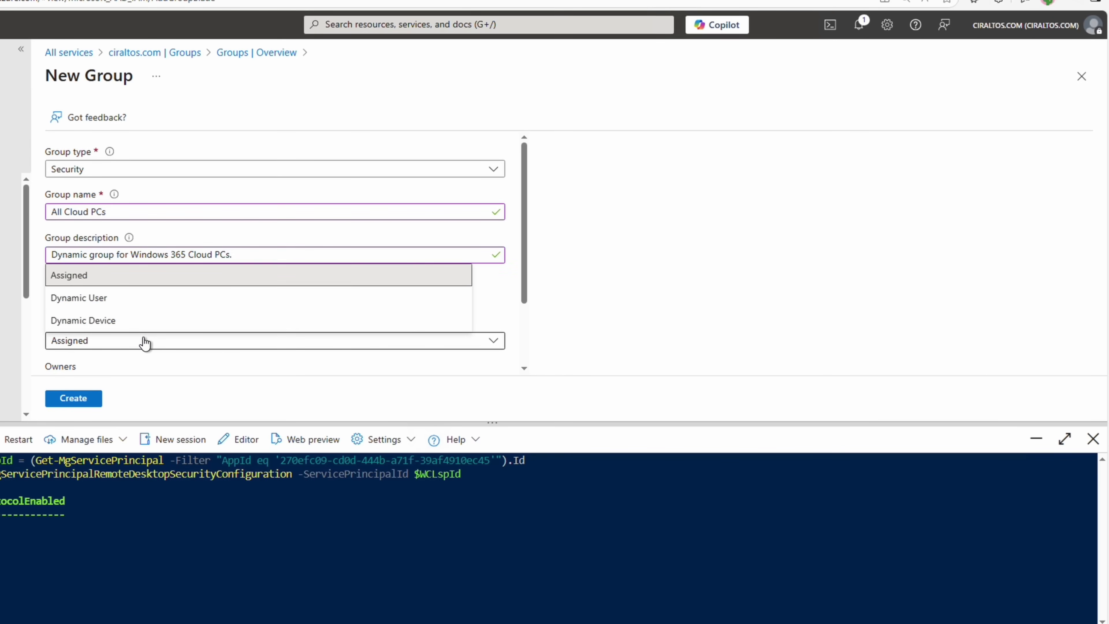
left_click(144, 321)
Add the rule deviceModel Starts With 'Cloud PC', save it, and create the group.
scroll(145, 320, "down", 2)
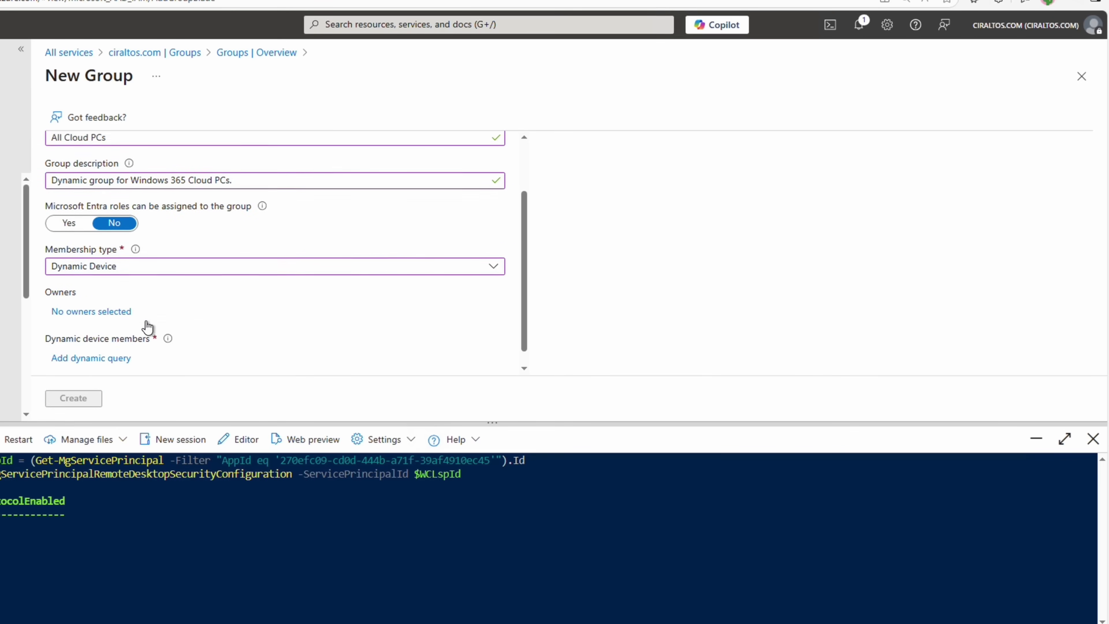
left_click(117, 339)
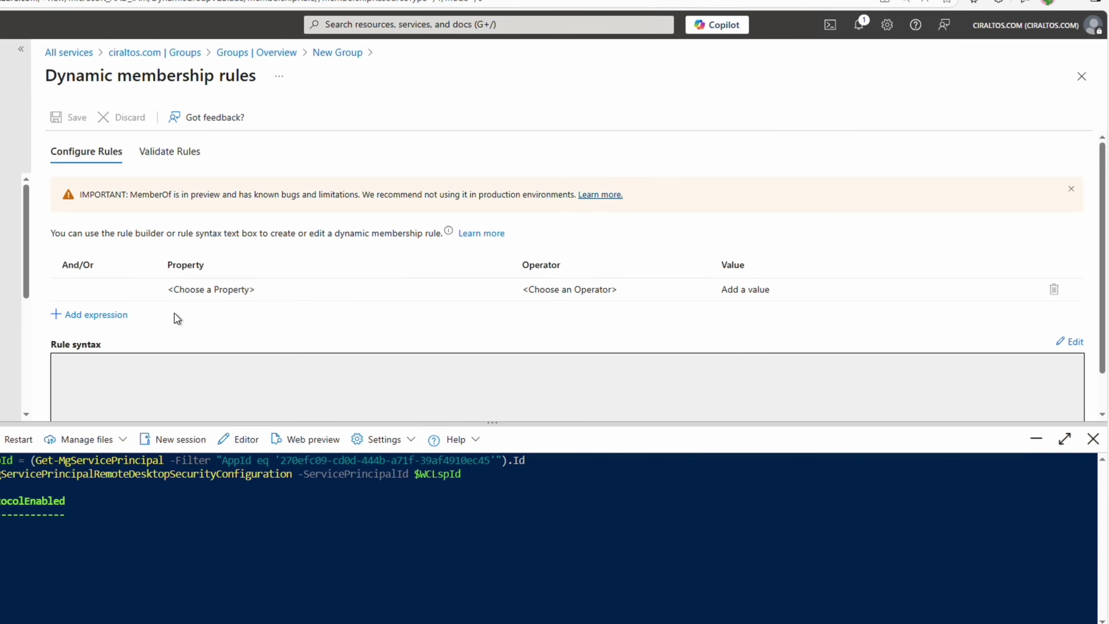
left_click(208, 296)
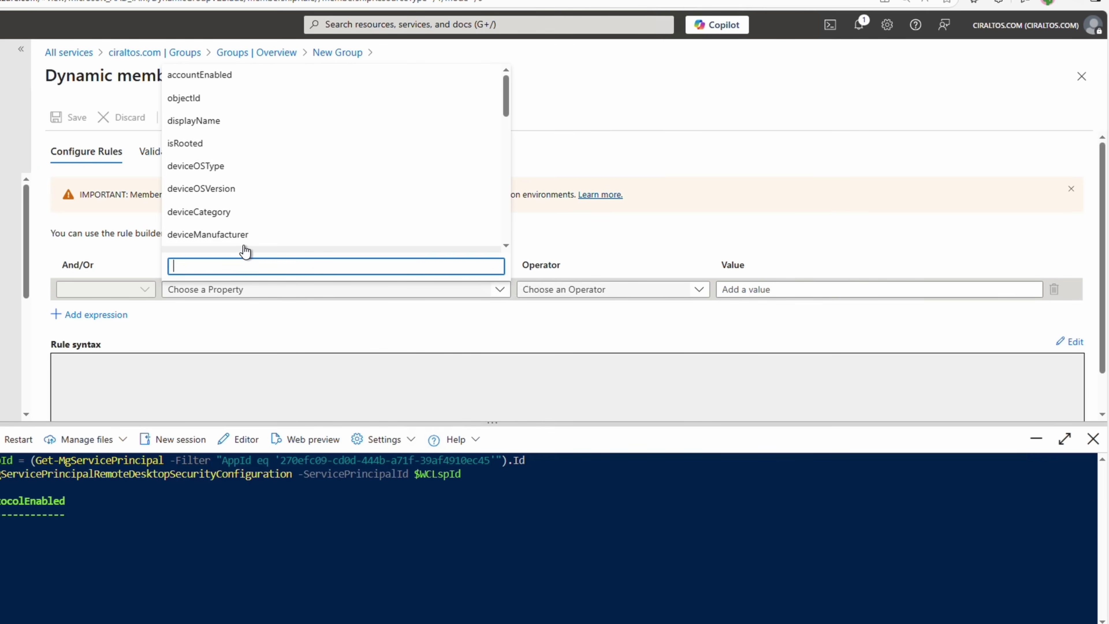
scroll(242, 248, "down", 1)
left_click(243, 228)
left_click(583, 286)
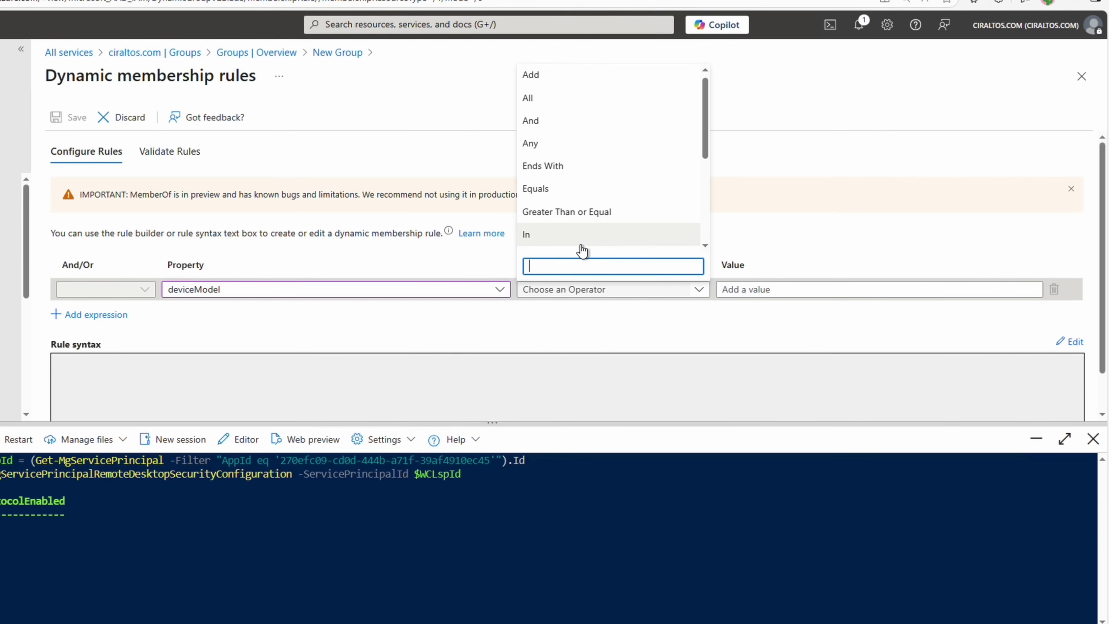
scroll(581, 249, "down", 3)
left_click(582, 250)
type("Cloud PC")
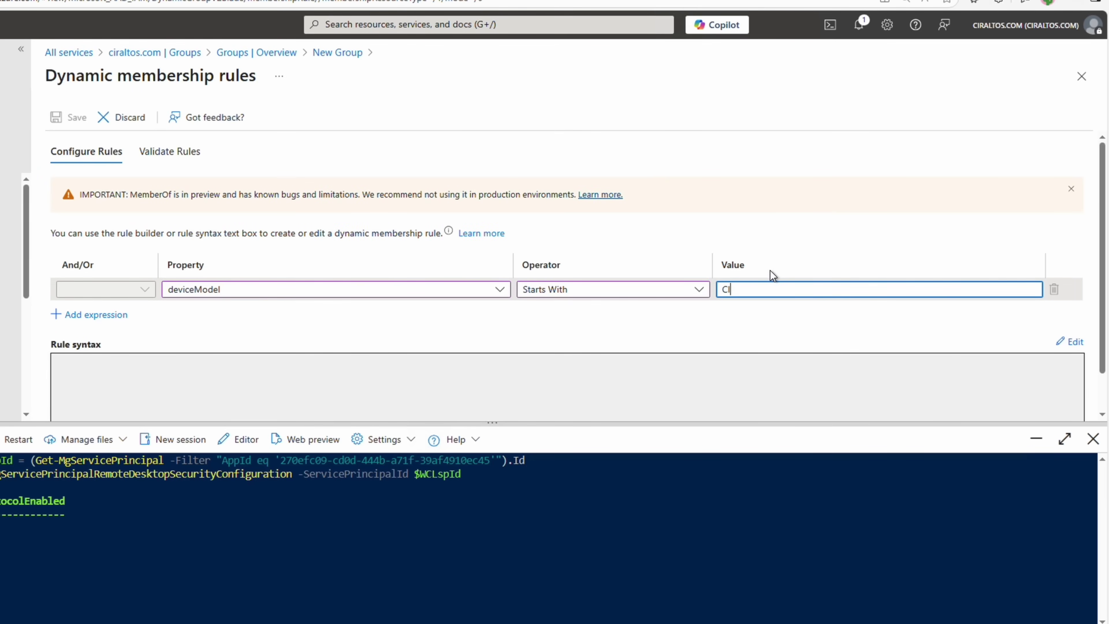
left_click(782, 330)
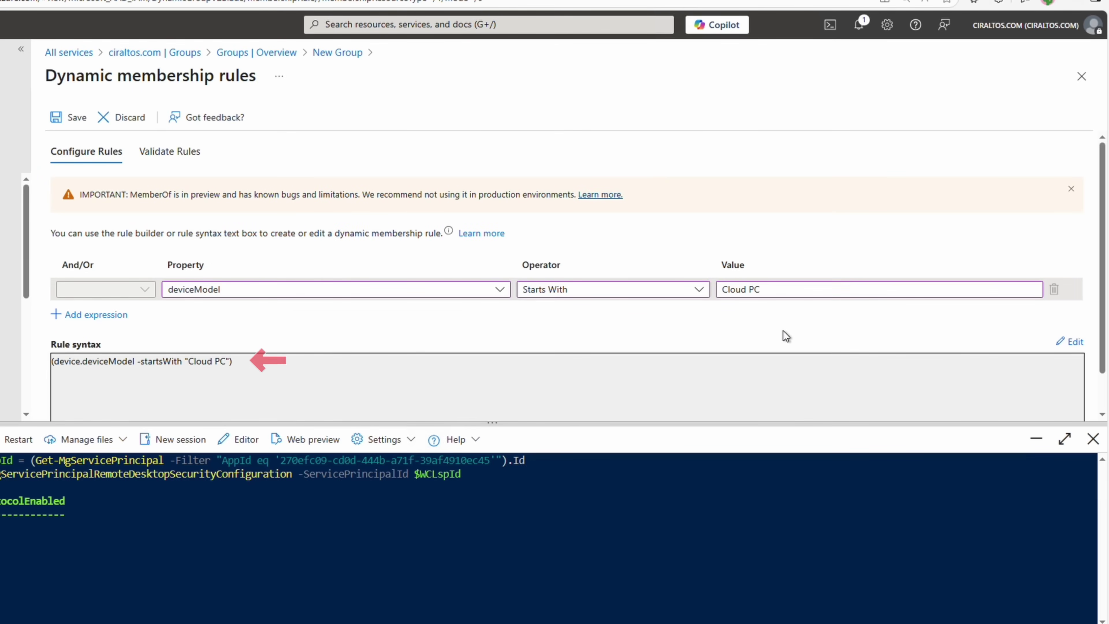
scroll(783, 330, "down", 1)
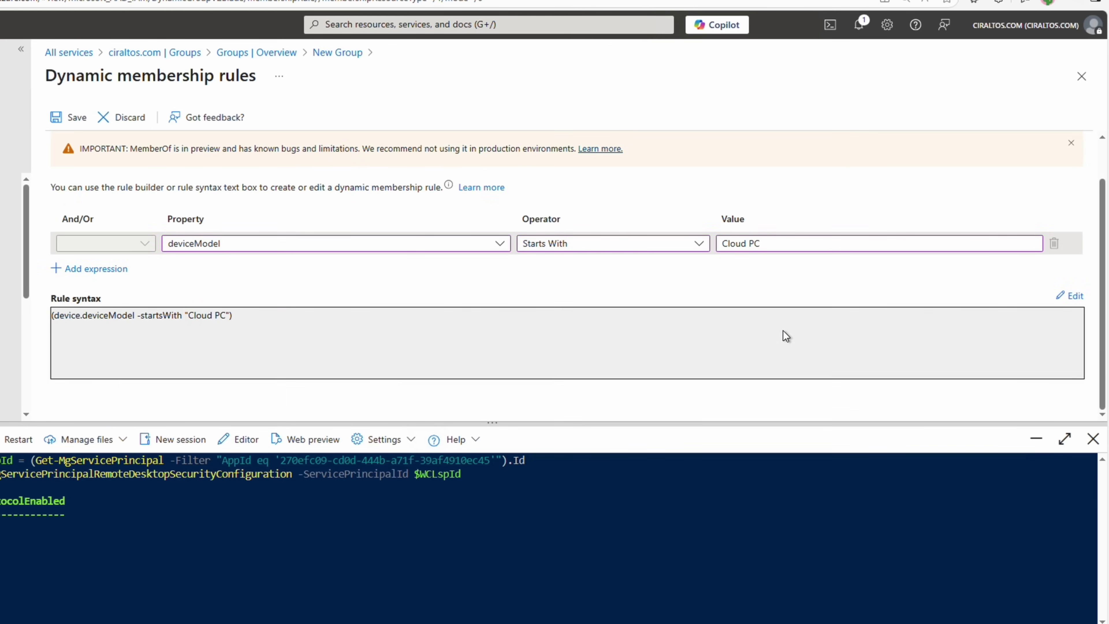
scroll(658, 313, "up", 1)
left_click(75, 117)
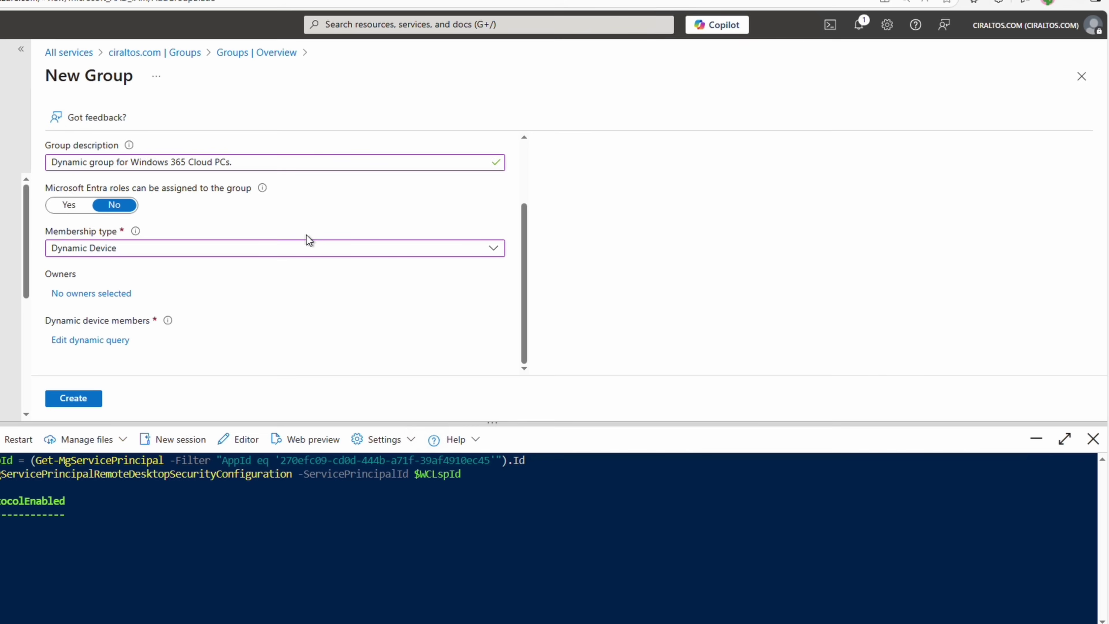
left_click(90, 400)
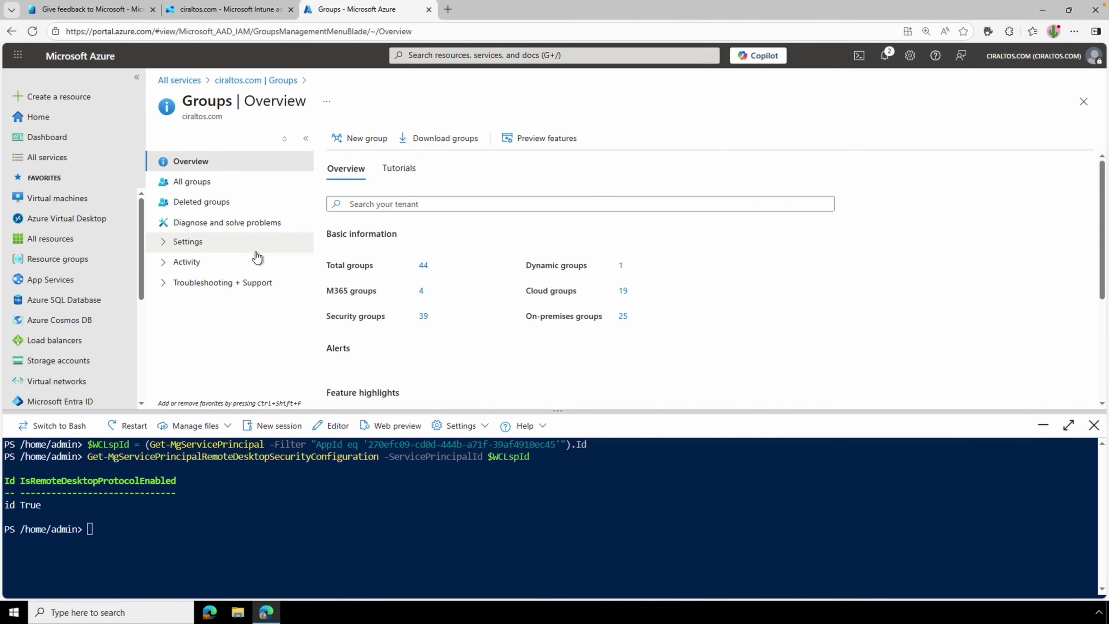
Open the All Cloud PCs group from the All groups list.
left_click(245, 183)
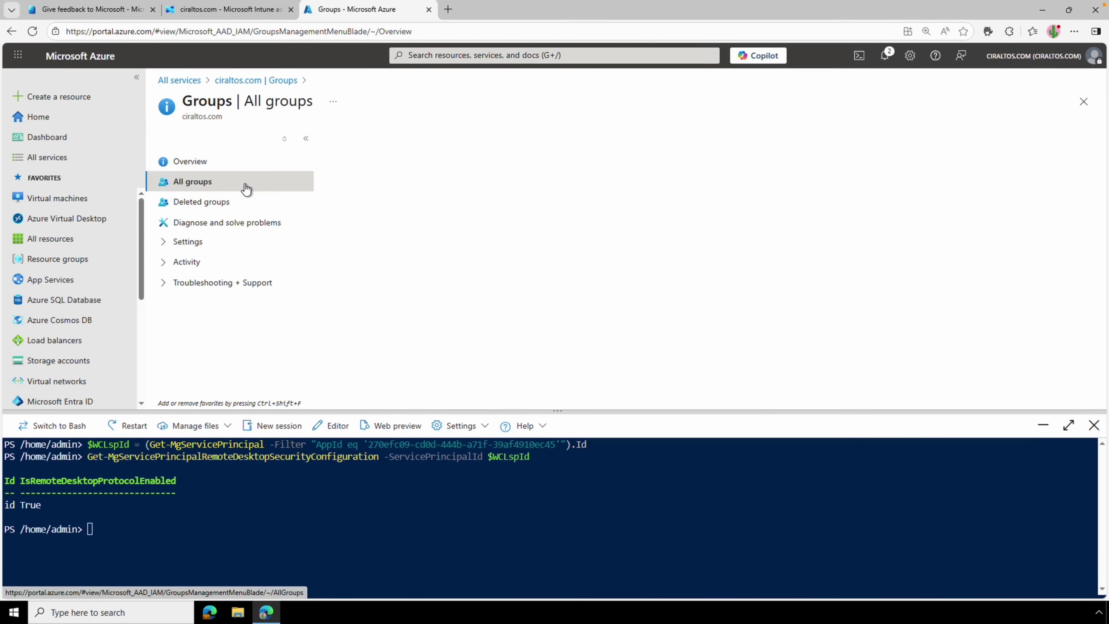
scroll(433, 322, "down", 3)
left_click(417, 362)
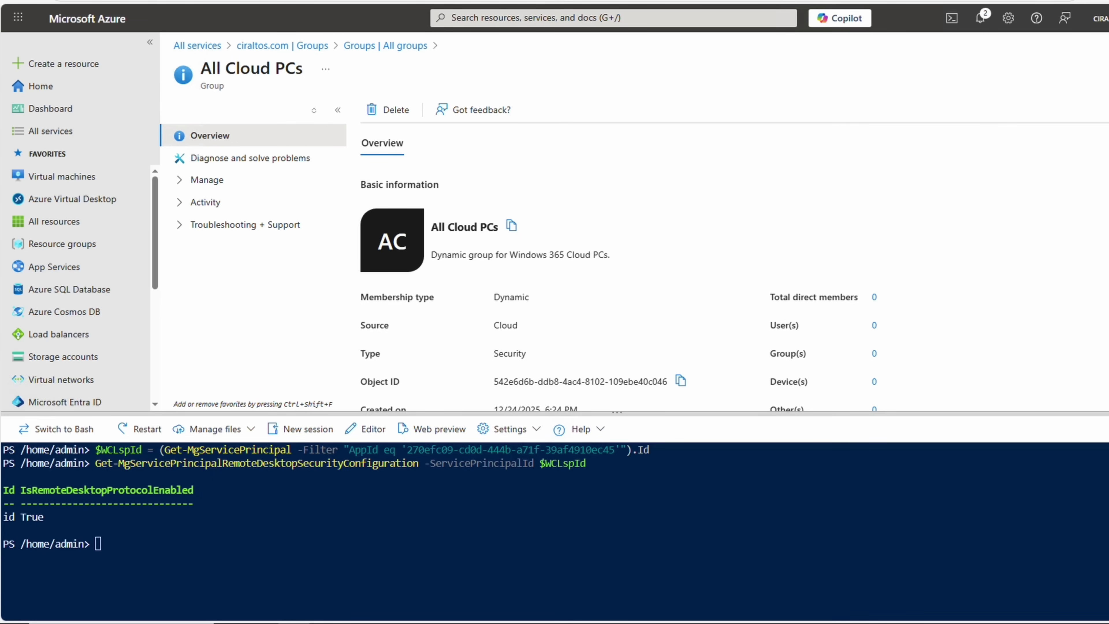
key("super")
Paste the $tdg lines into Notepad and replace the object ID placeholder with the group's object ID.
type("notepad")
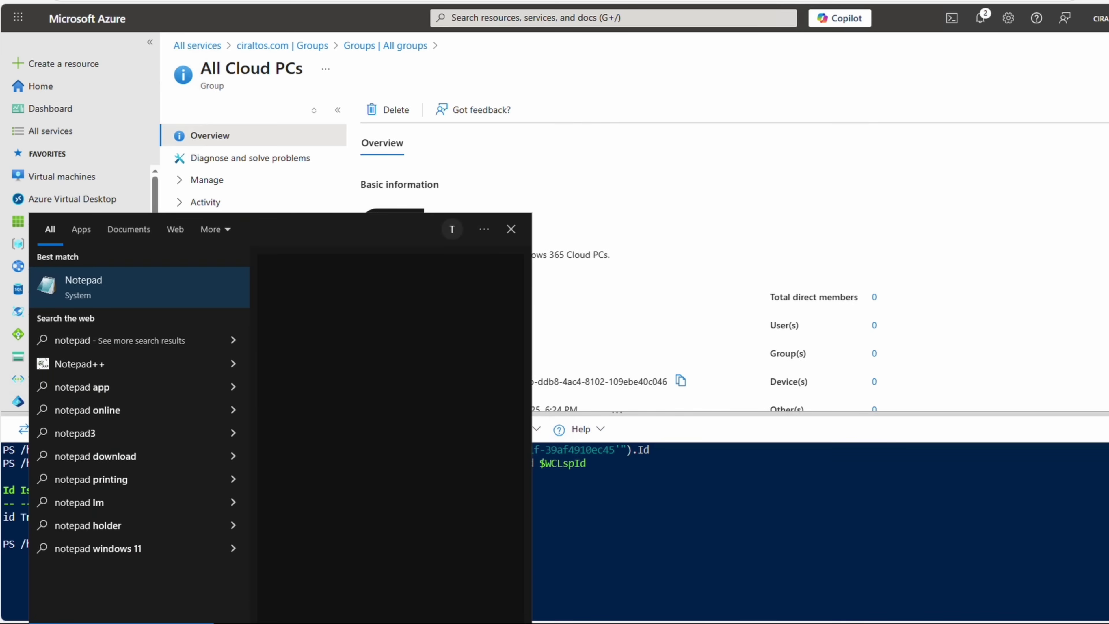
key("Return")
type("$tdg = New-Object -TypeName Microsoft.Graph.PowerShell.Models.MicrosoftGraphTargetDeviceGroup $tdg.Id = \"<Group object ID>\" $tdg.DisplayName = \"<Group display name>\"")
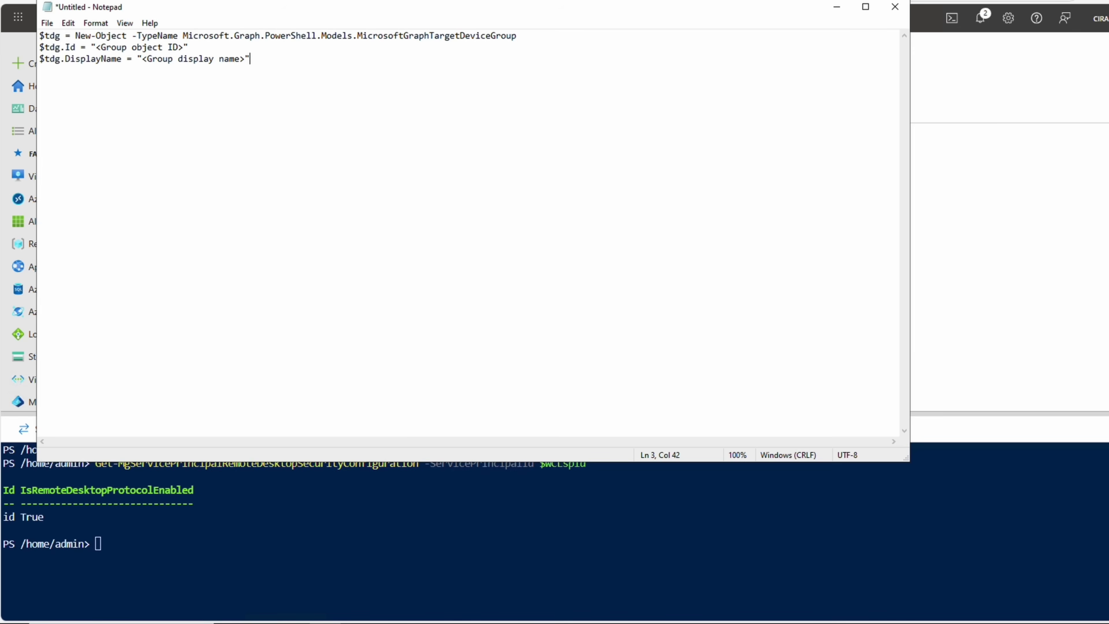
key("alt+Tab")
left_click(680, 380)
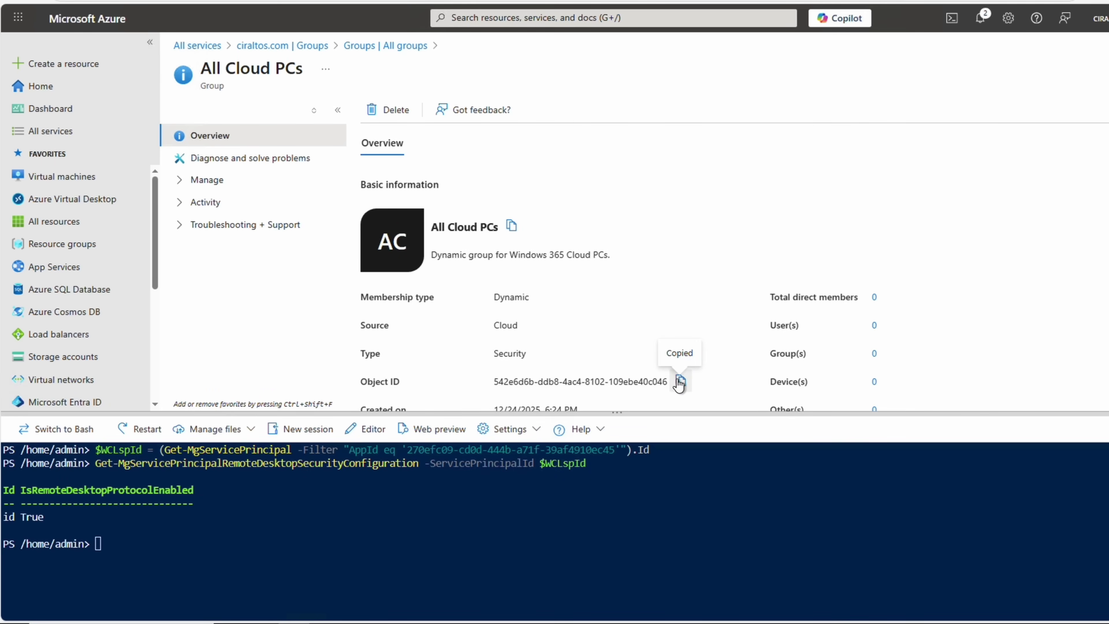
left_click(324, 585)
left_click_drag(184, 47, 95, 47)
key("ctrl+v")
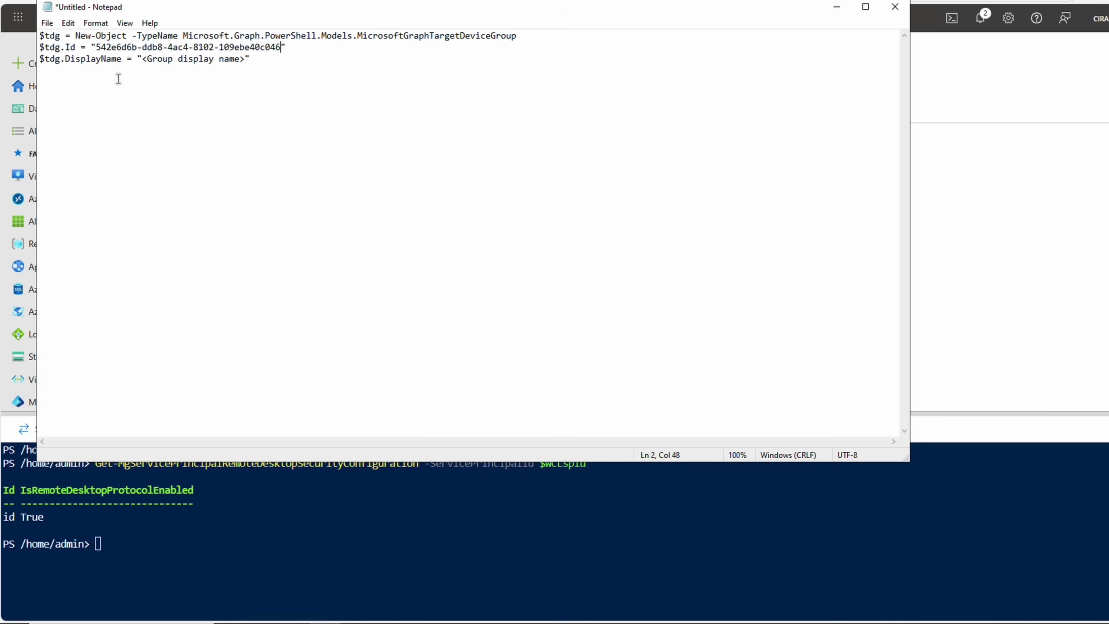
Replace the display name placeholder with 'All Cloud PCs' and copy the whole script.
left_click(956, 213)
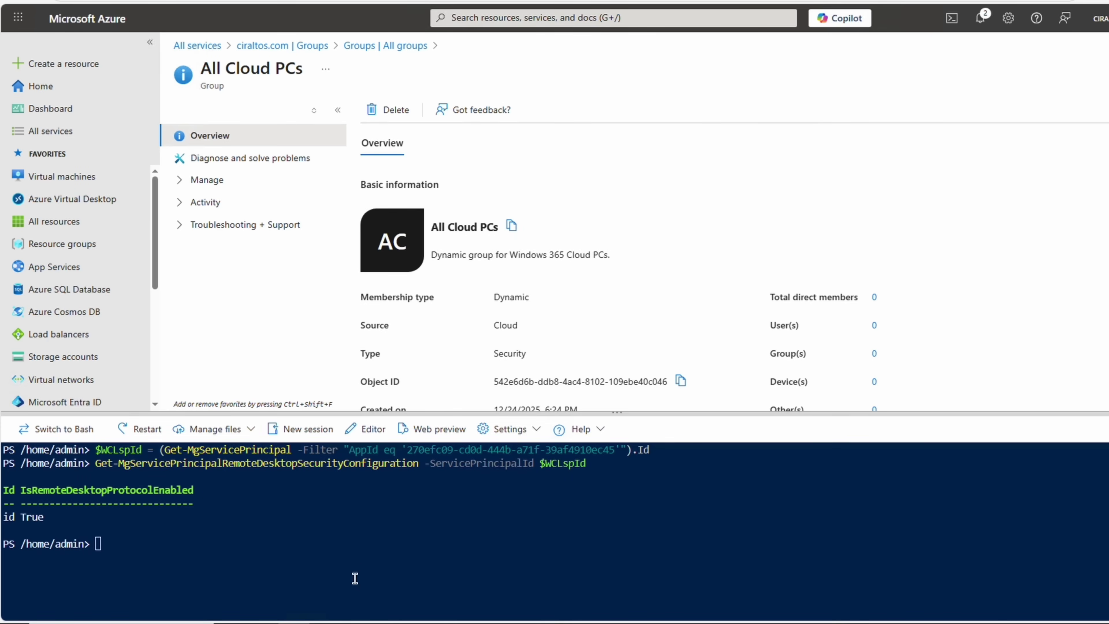
key("alt+Tab")
left_click_drag(246, 60, 142, 60)
key("ctrl+v")
key("ctrl+shift+Left")
key("ctrl+shift+Left")
key("ctrl+shift+Left")
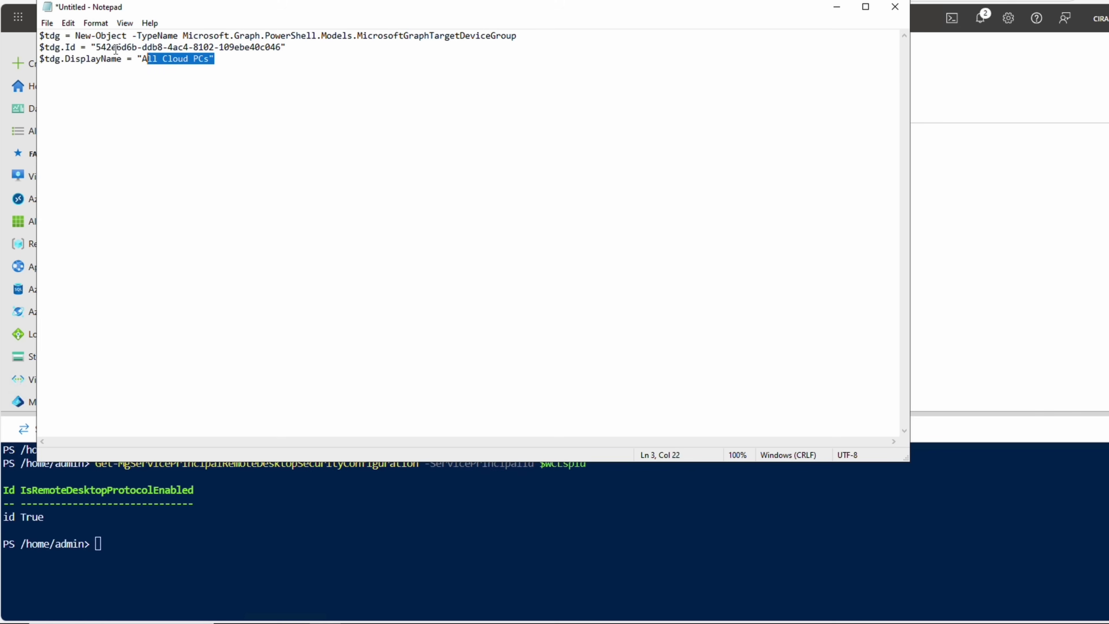
key("ctrl+a")
left_click(253, 531)
Run the $tdg lines, then New-MgServicePrincipalRemoteDesktopSecurityConfigurationTargetDeviceGroup with $WCLspId and $tdg.
type("$")
key("ctrl+v")
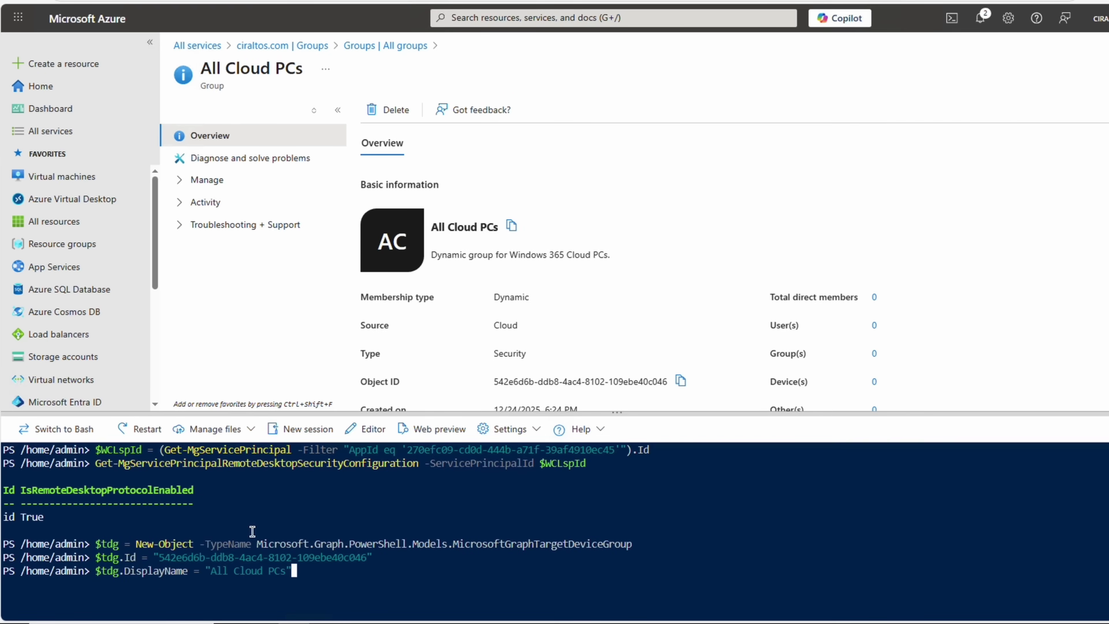
key("Return")
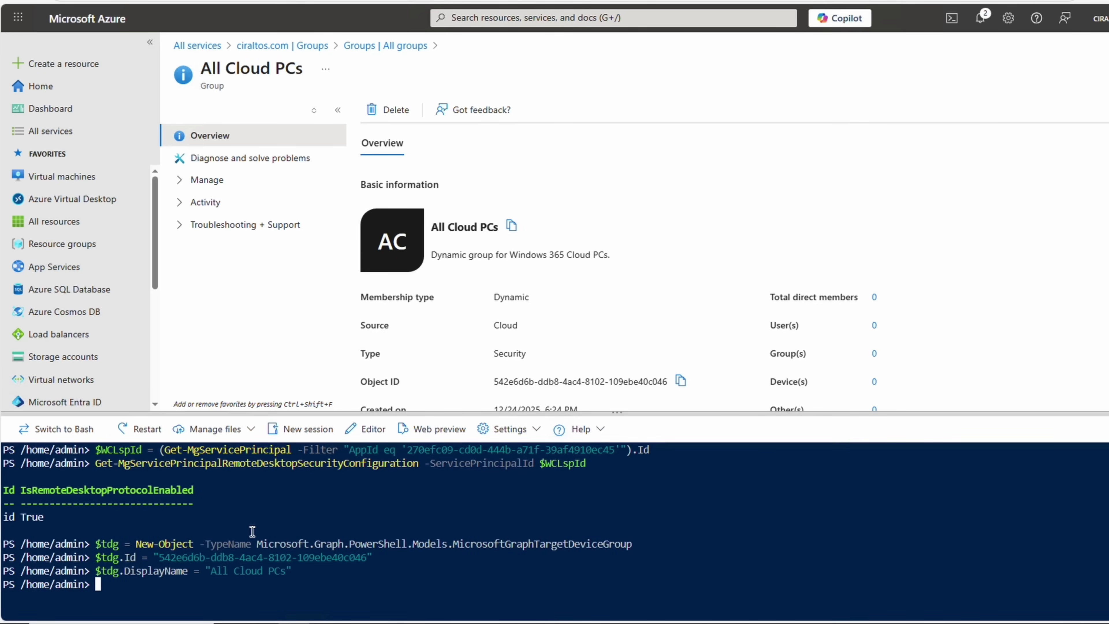
key("ctrl+v")
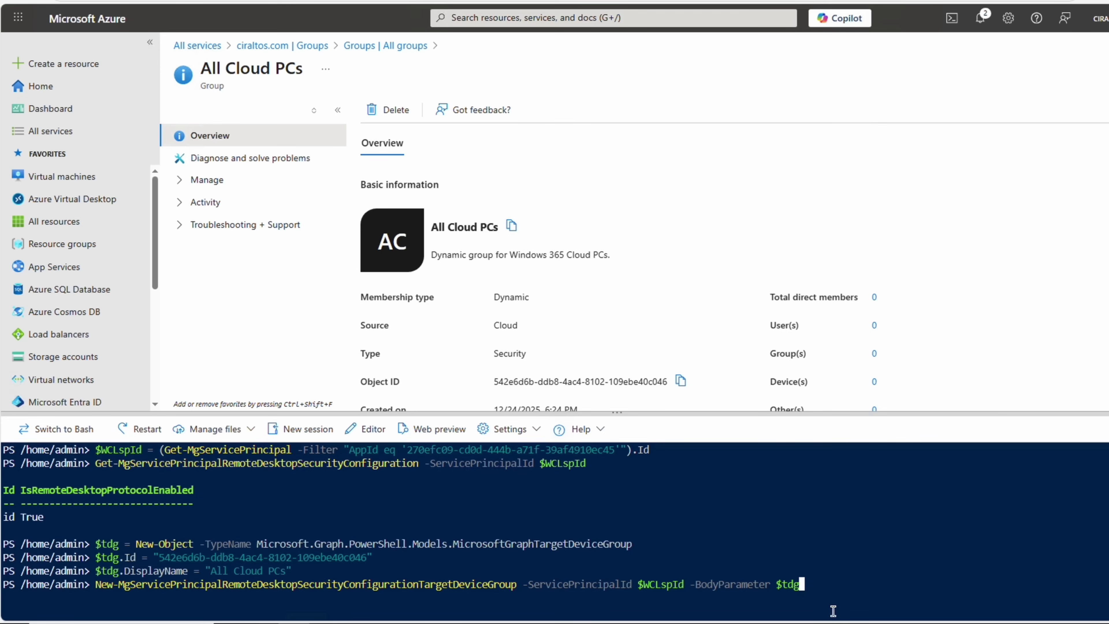
key("Return")
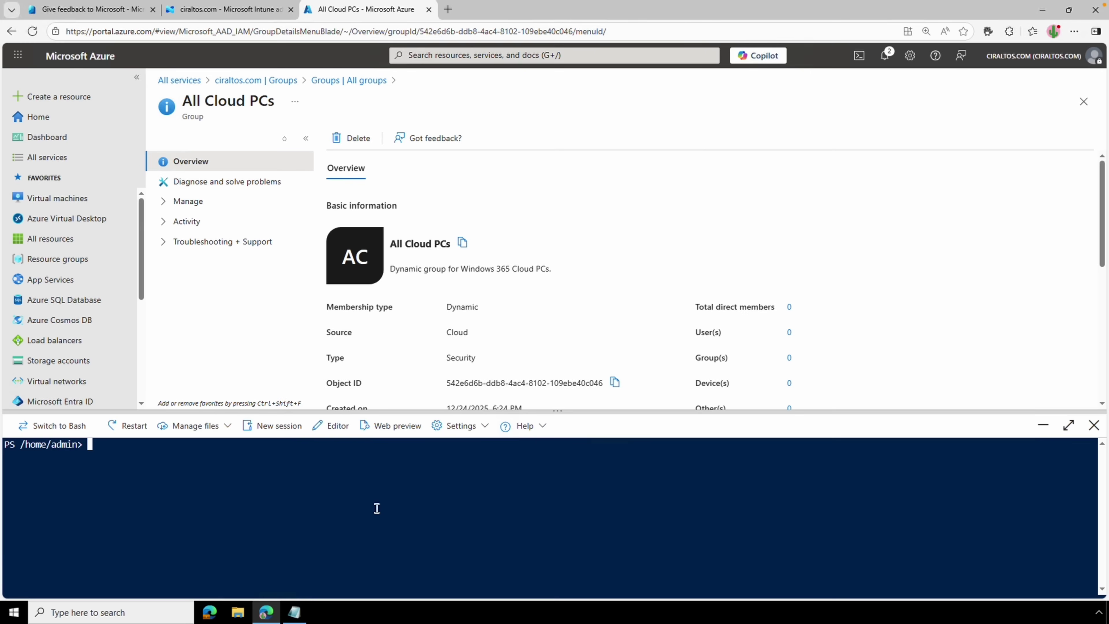
Review the group selected in Microsoft Intune's MDM user scope, then return to Mobility (MDM and WIP).
key("ctrl+1")
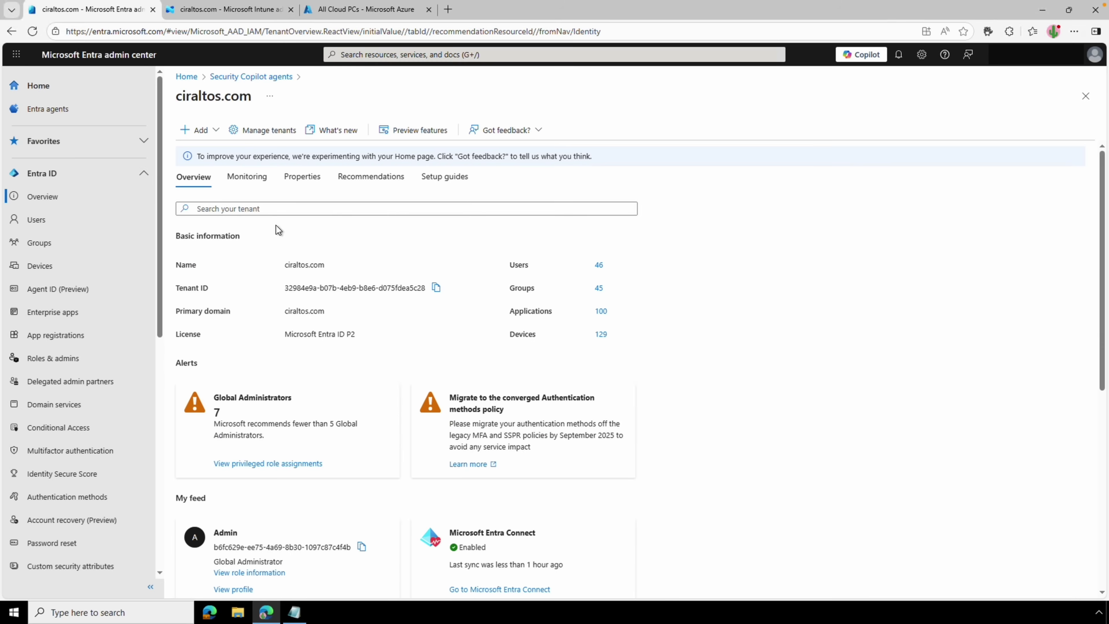
scroll(94, 330, "down", 10)
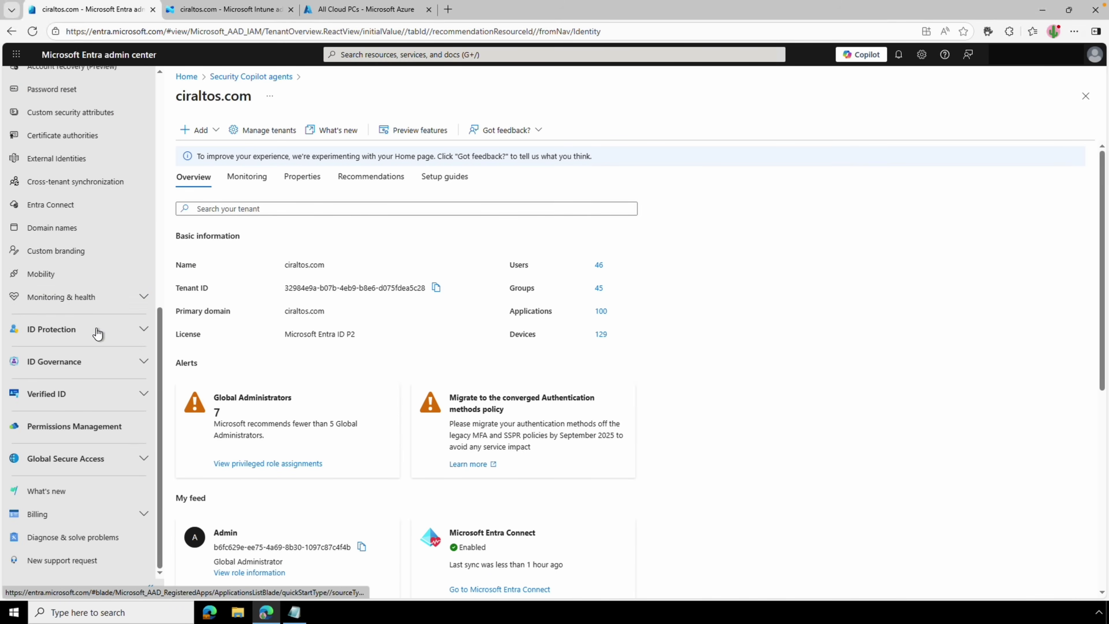
left_click(82, 276)
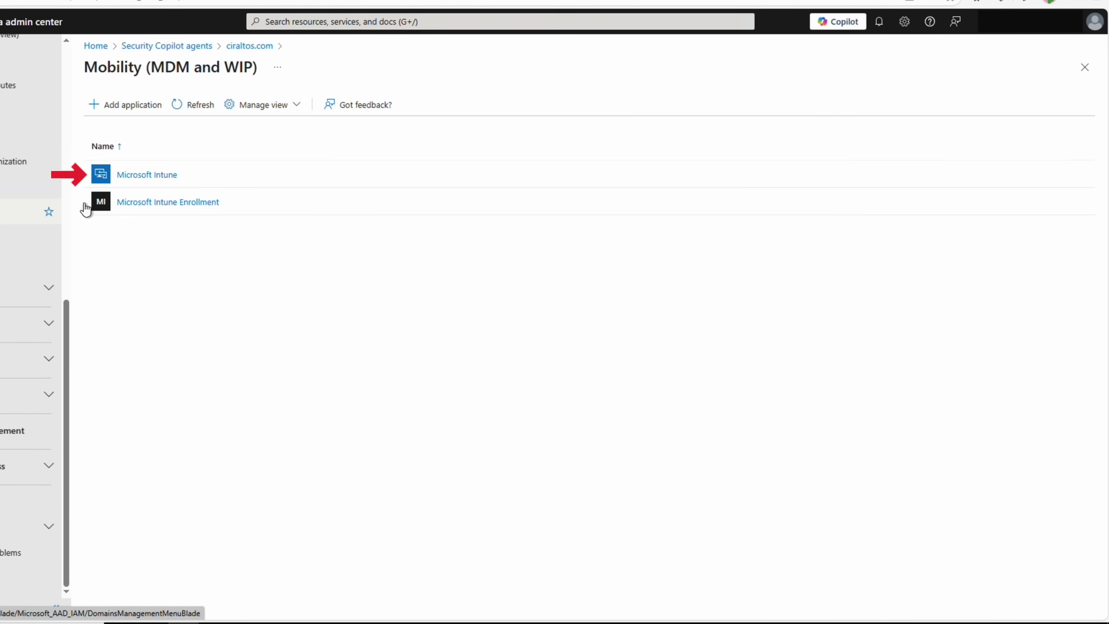
left_click(131, 181)
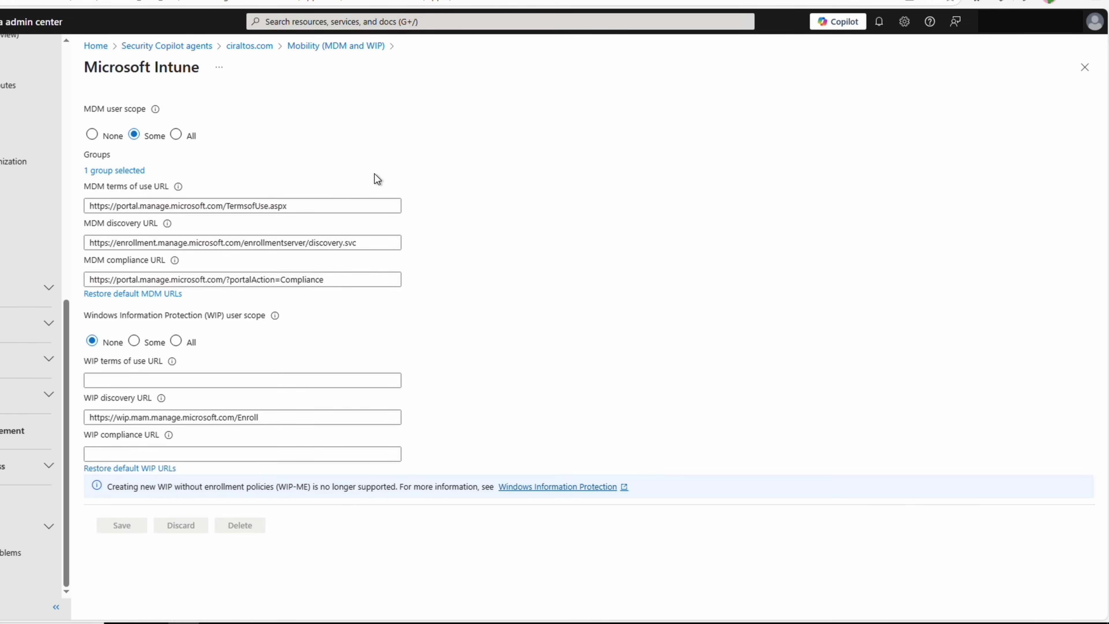
left_click(128, 174)
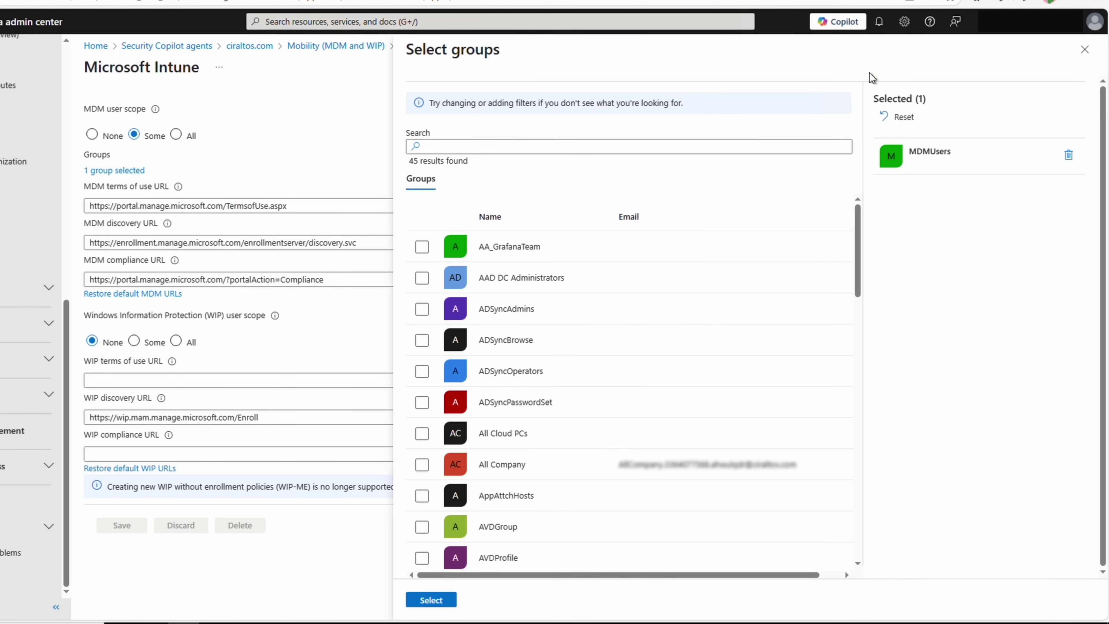
left_click(1092, 54)
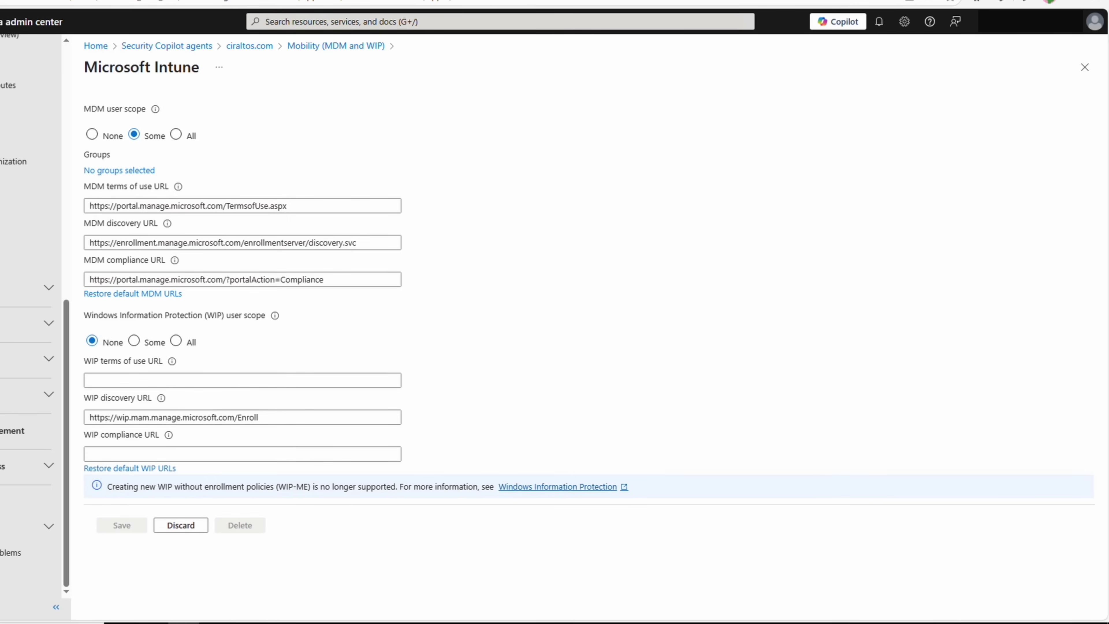
left_click(336, 47)
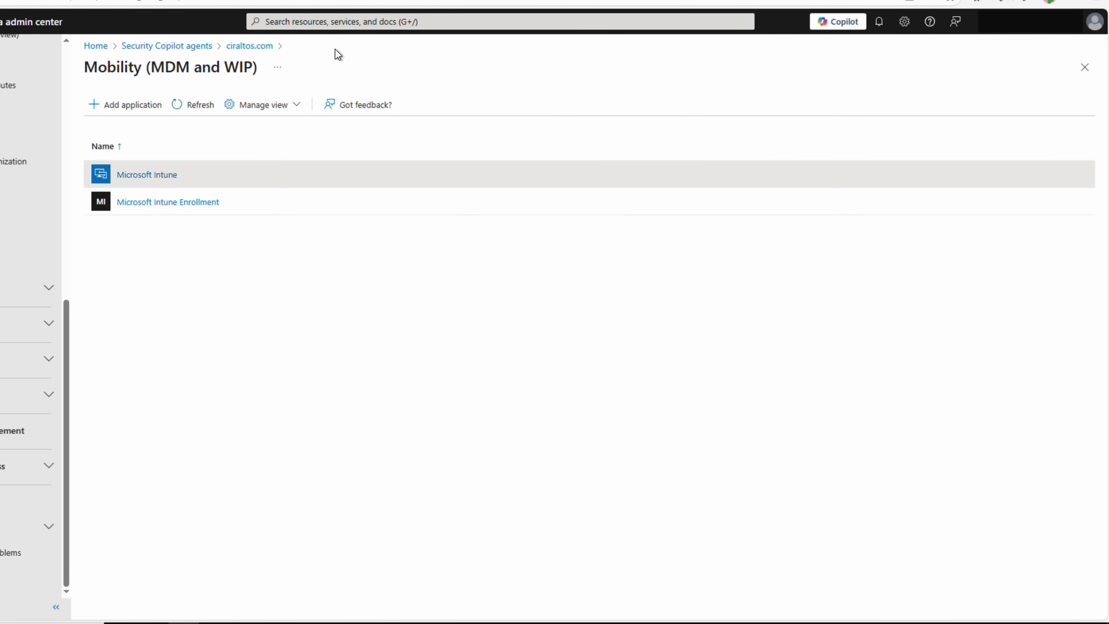
left_click(199, 201)
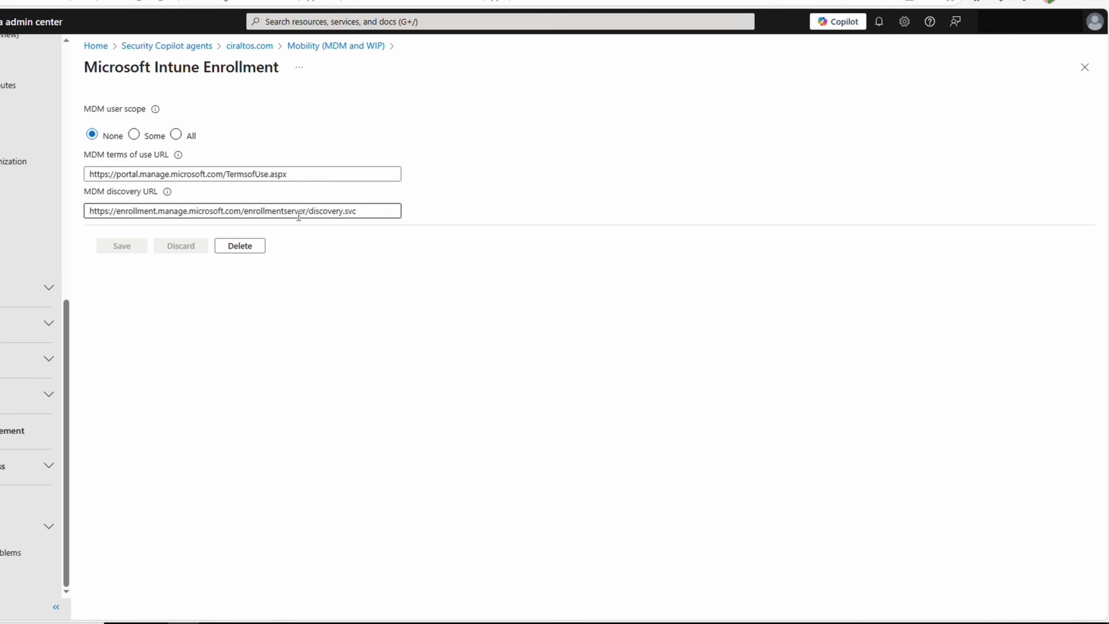
left_click(319, 48)
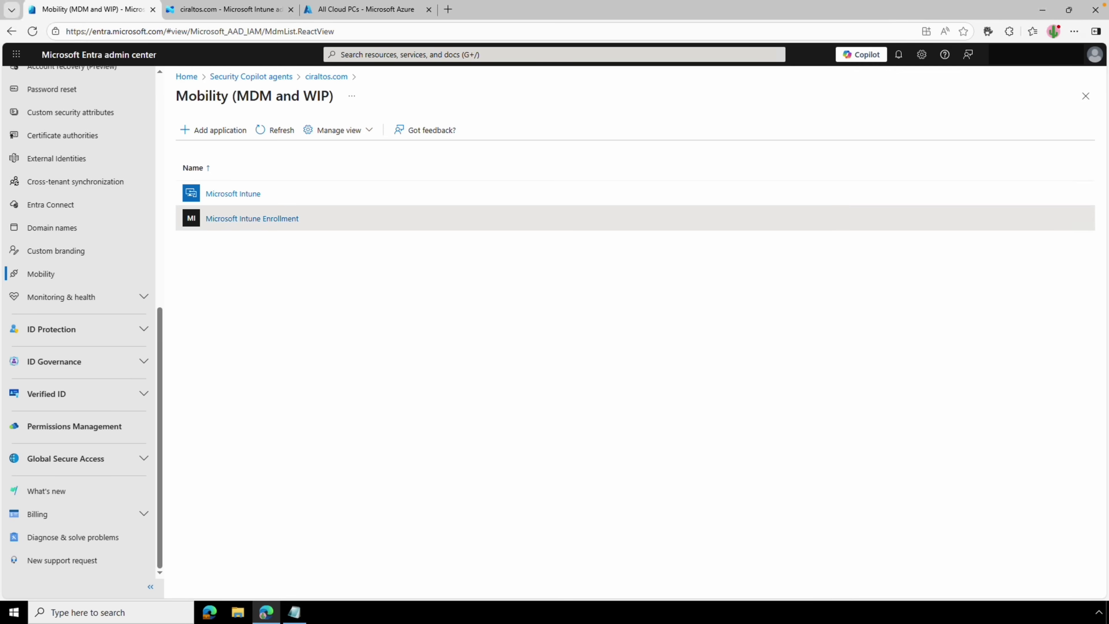
Start an assignment filter named 'Windows 365 Link devices' for the Windows 10 and later platform.
left_click(245, 9)
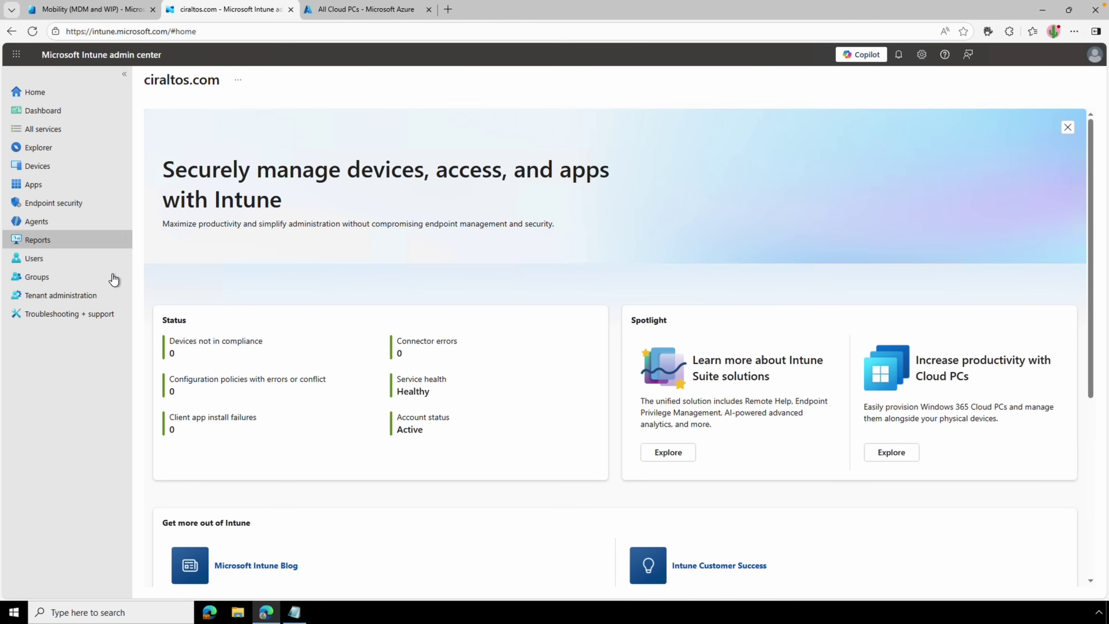
left_click(94, 296)
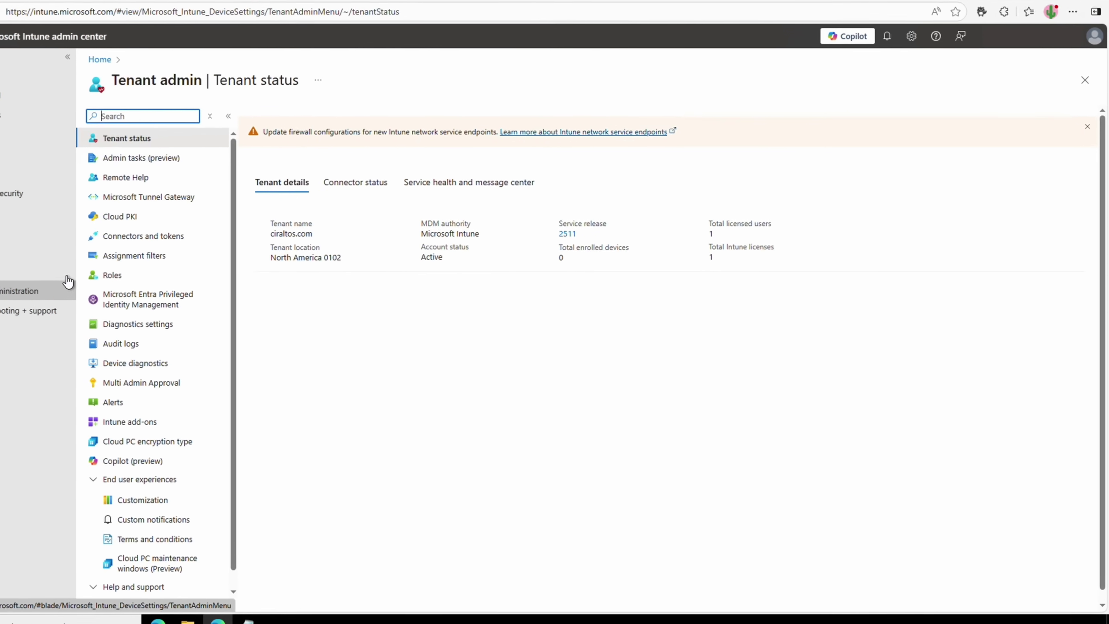
left_click(106, 256)
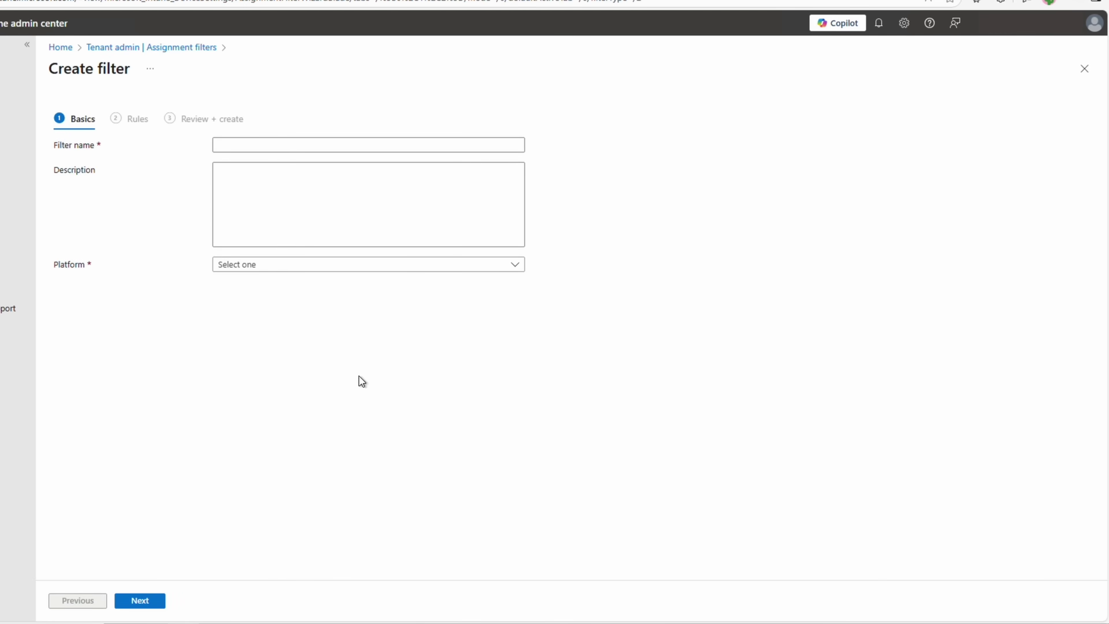
type("Windows 365 Link devices")
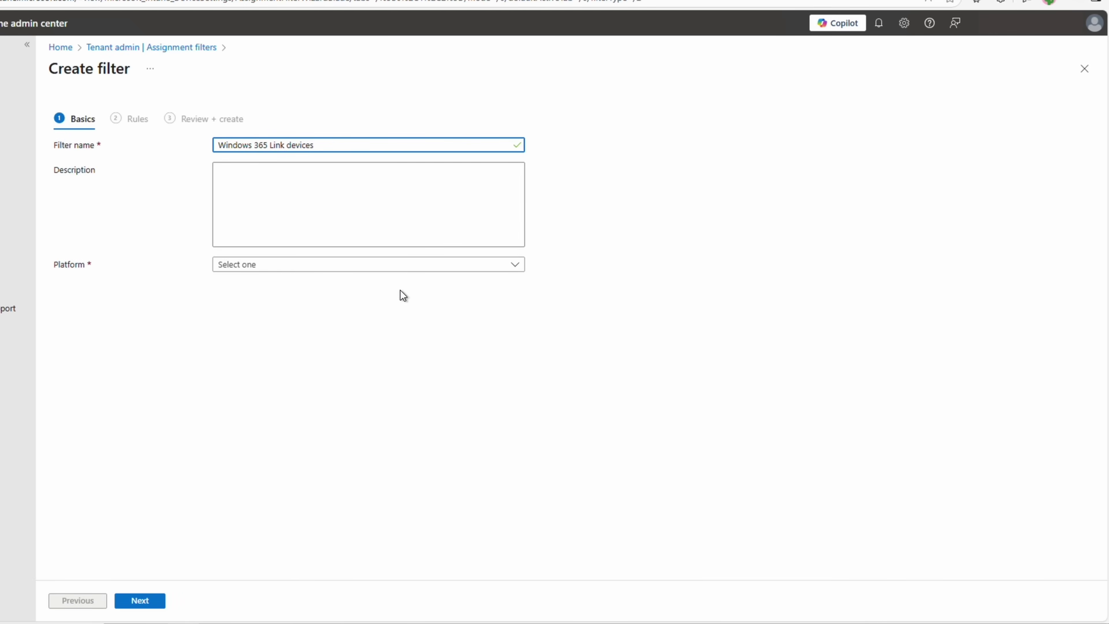
left_click(356, 265)
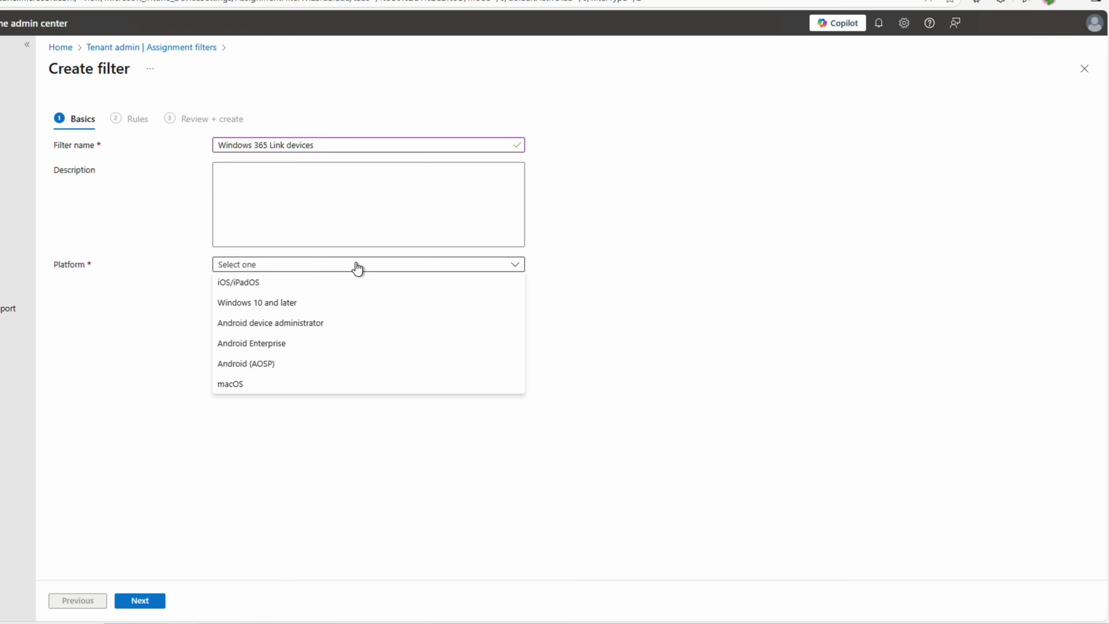
left_click(341, 300)
left_click(144, 599)
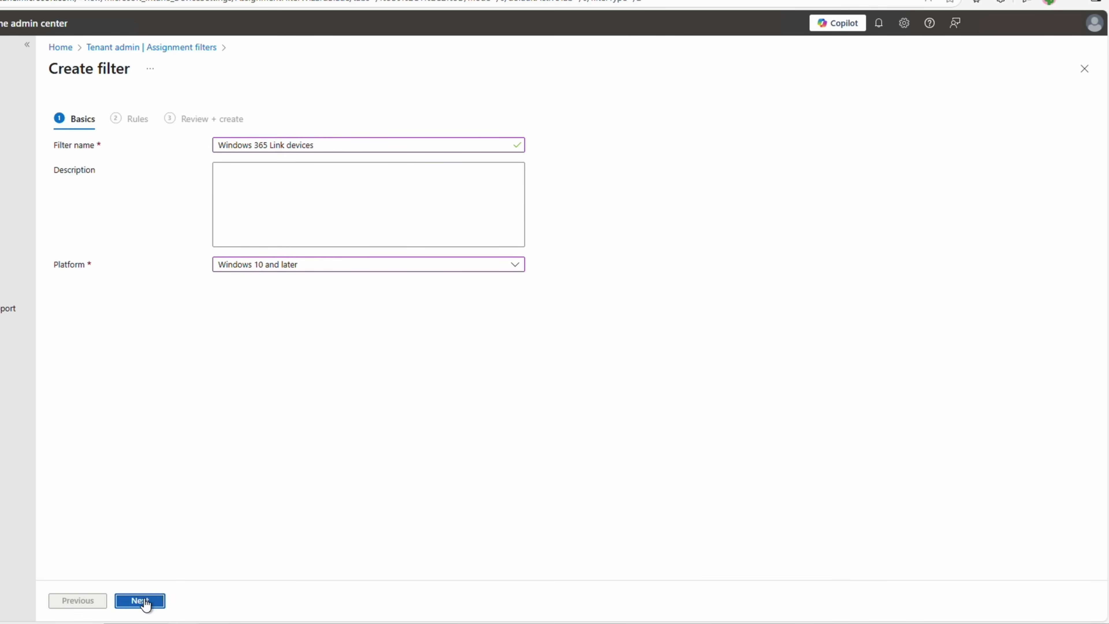
Set the rule operatingSystemSKU Equals WCPC (Windows CPC) and create the filter.
left_click(243, 194)
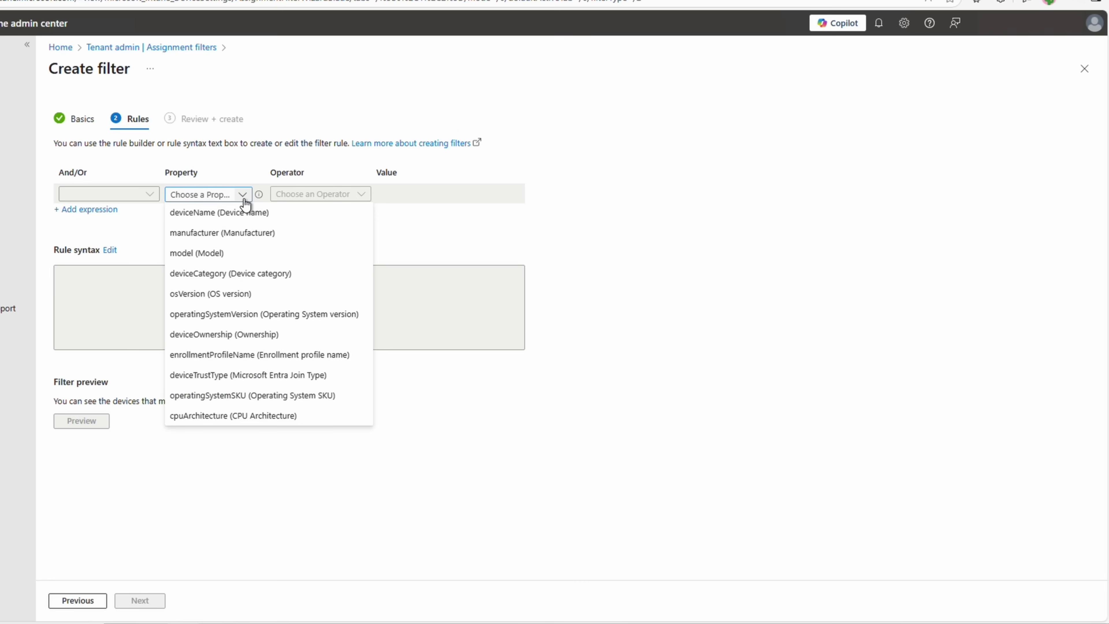
left_click(255, 396)
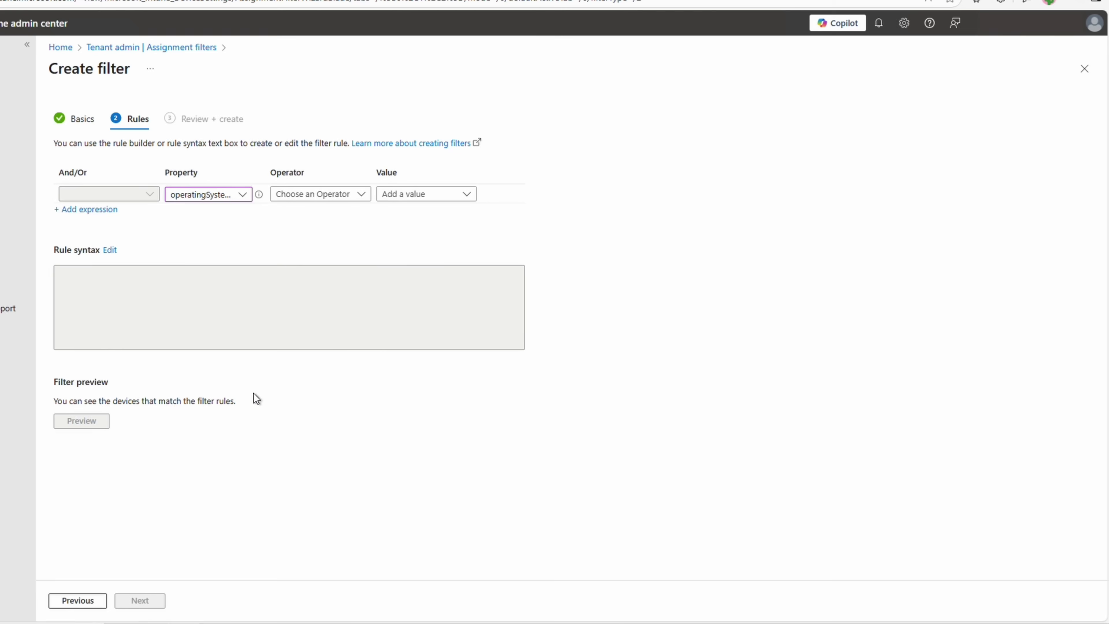
left_click(343, 193)
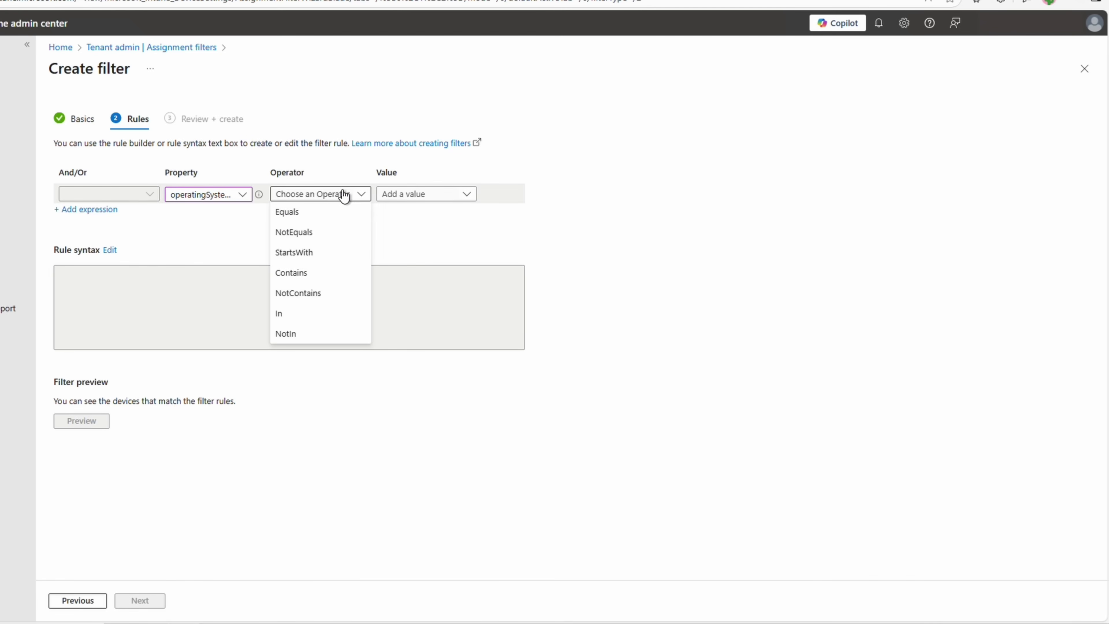
left_click(336, 213)
left_click(398, 201)
scroll(520, 393, "down", 5)
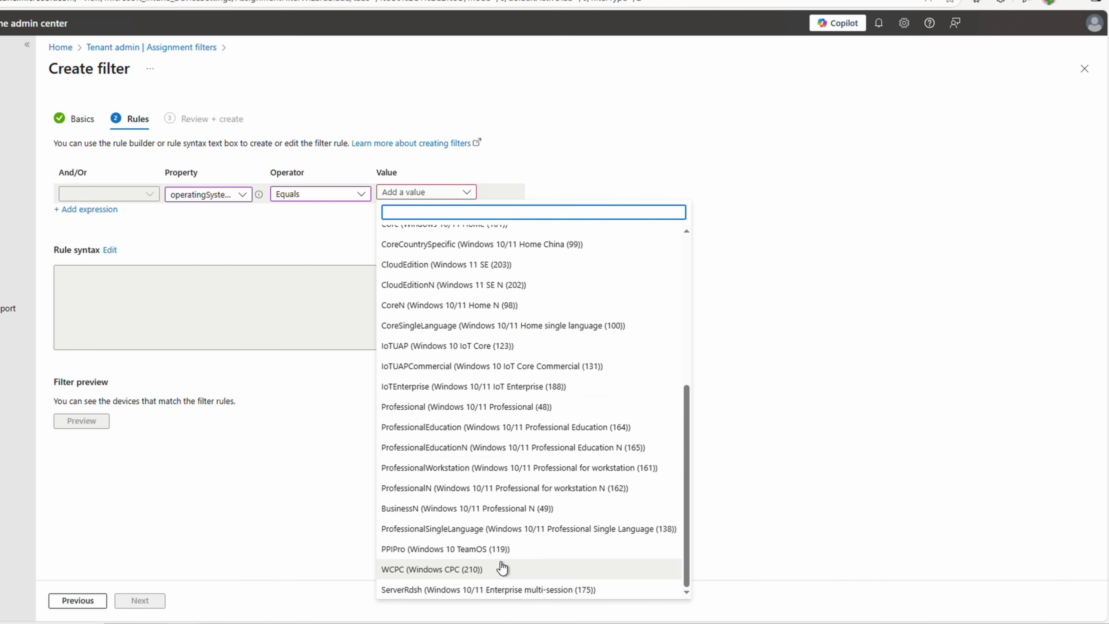
left_click(501, 567)
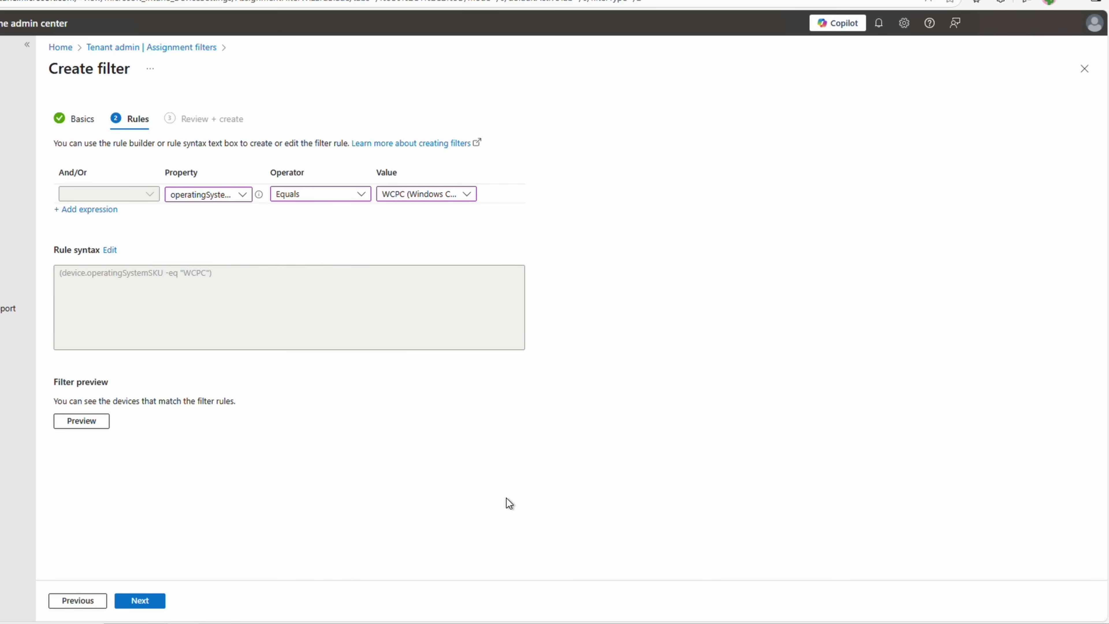
left_click(148, 602)
left_click(144, 601)
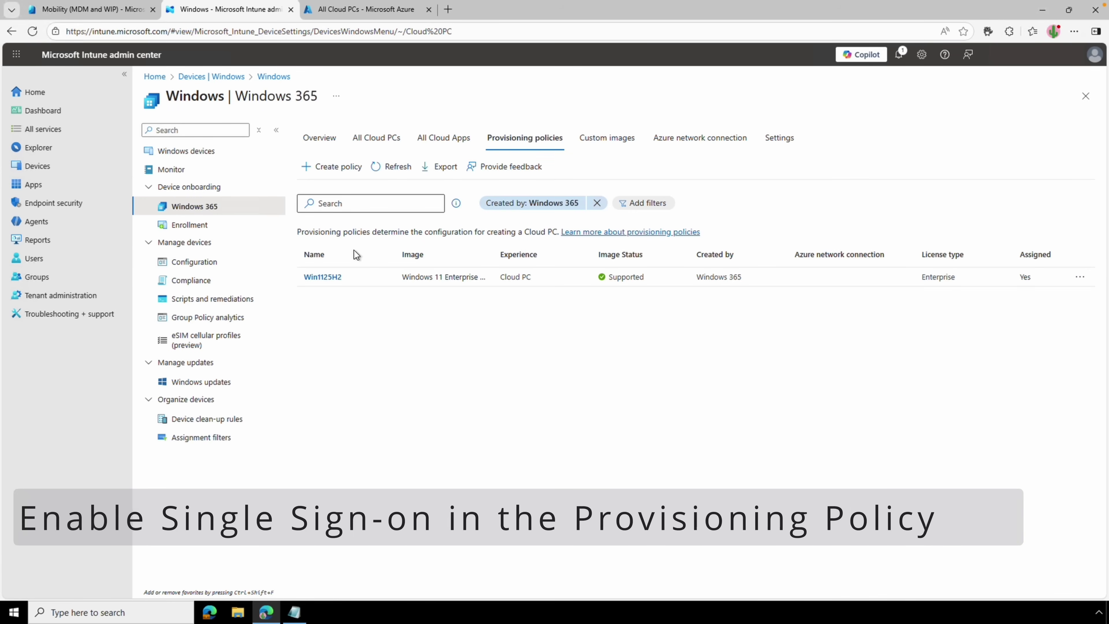
Edit the Win1125H2 policy's General settings and scroll to the Microsoft Entra single sign-on option.
left_click(331, 279)
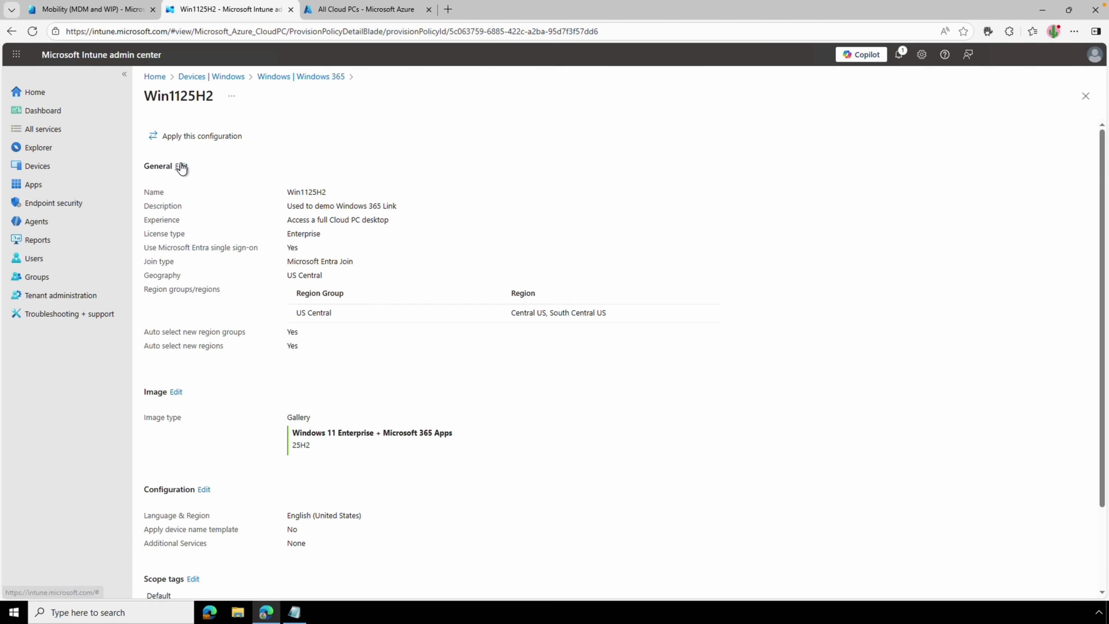
left_click(180, 166)
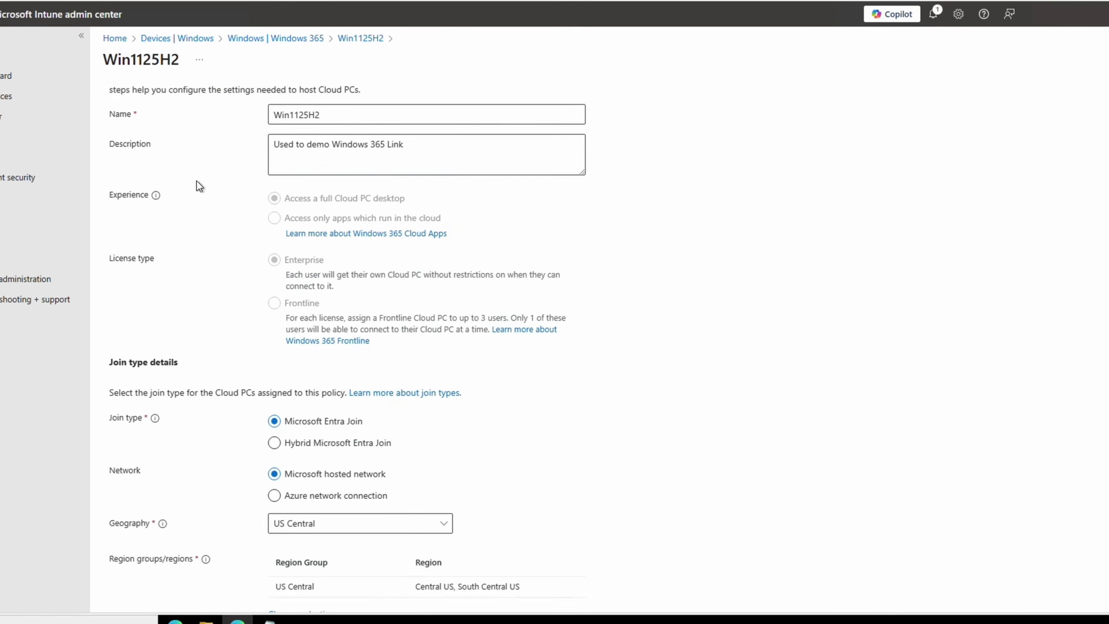
scroll(197, 184, "down", 3)
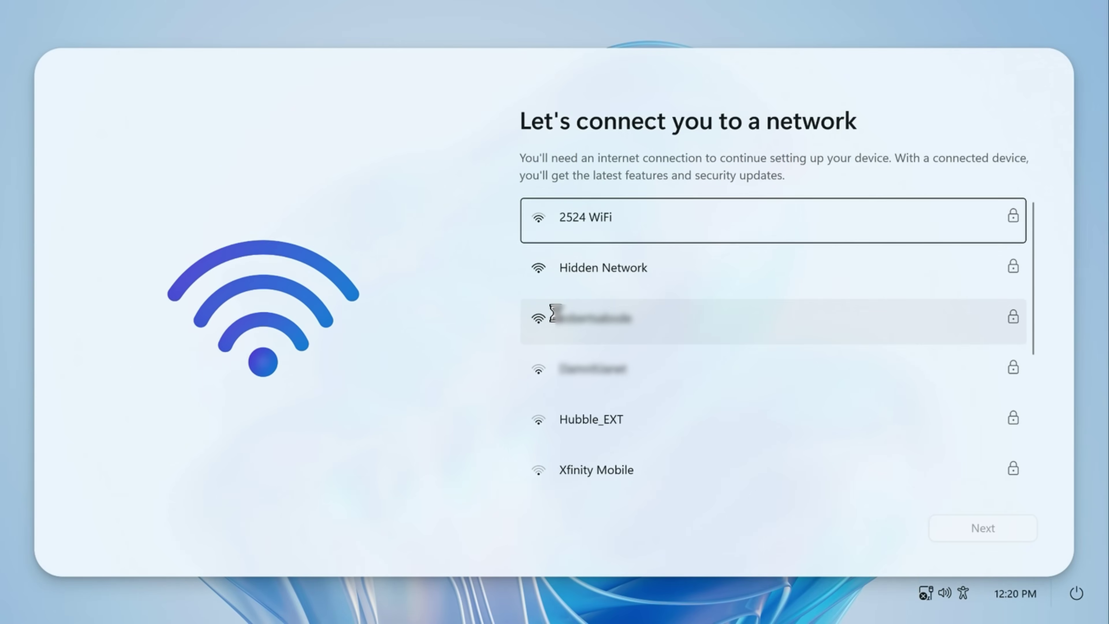
Join the secured Wi-Fi network using its password.
left_click(629, 328)
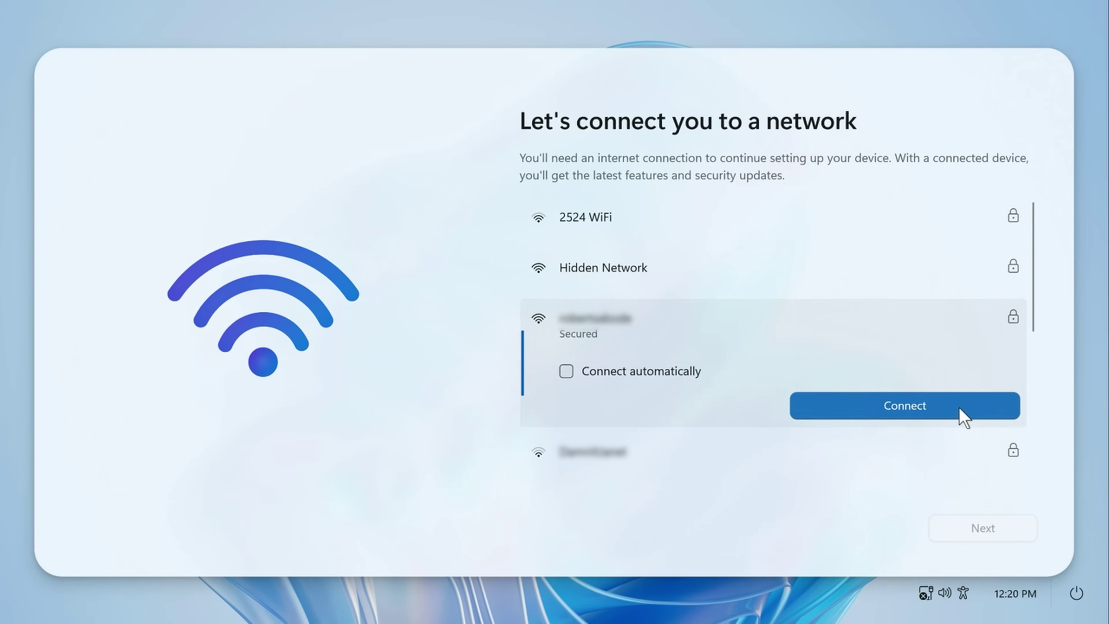
left_click(960, 410)
key("ctrl+v")
key("Return")
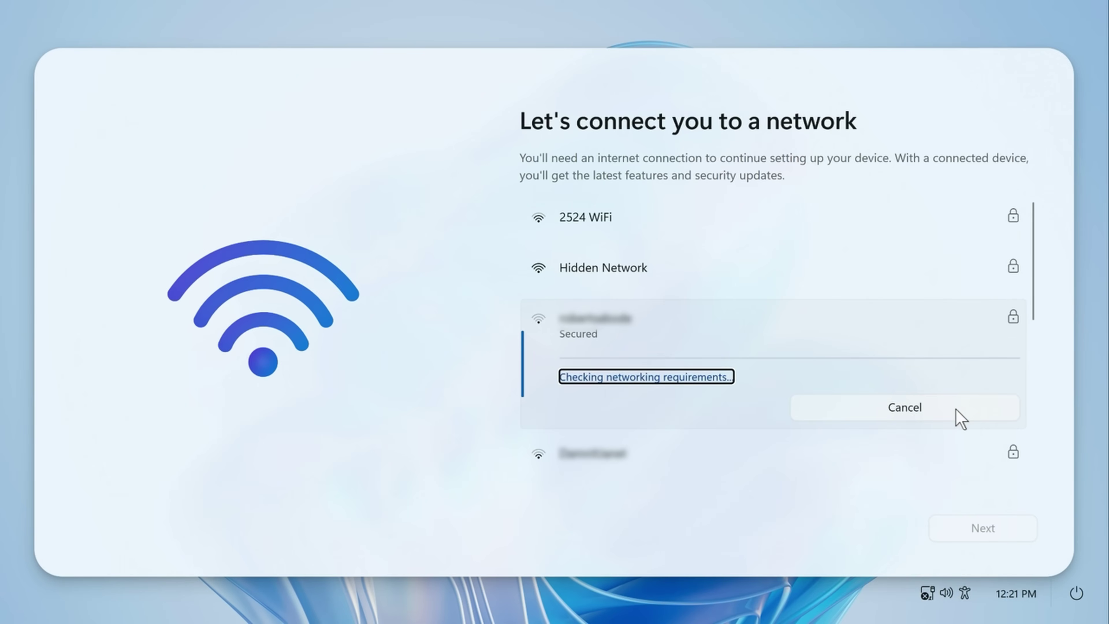
Accept the license agreement and sign in with the work account e-mail and password.
left_click(951, 528)
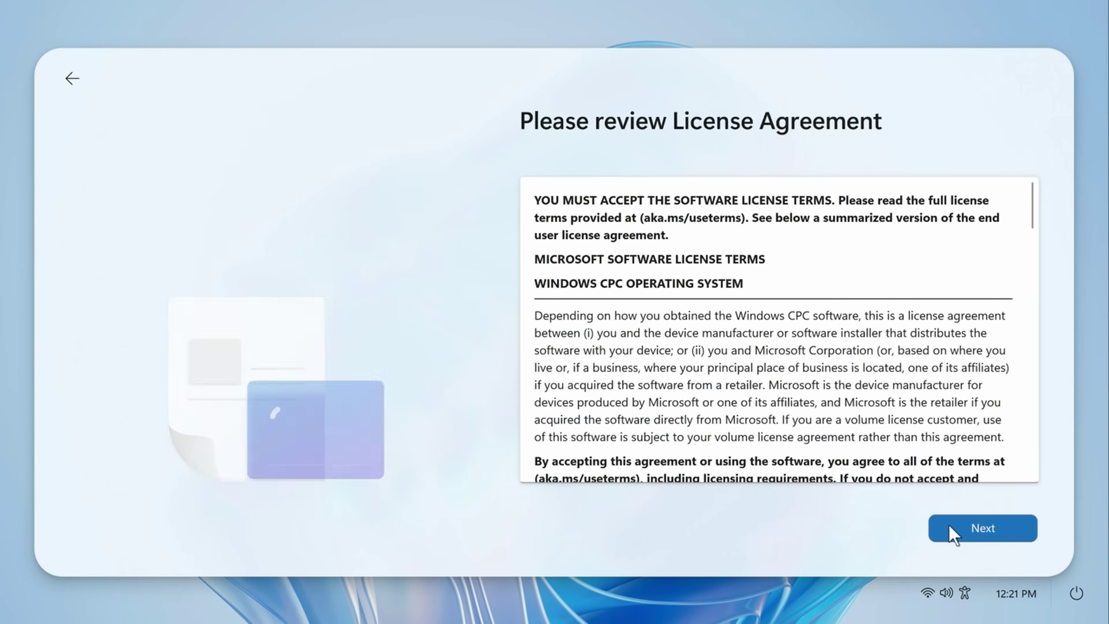
scroll(974, 420, "down", 15)
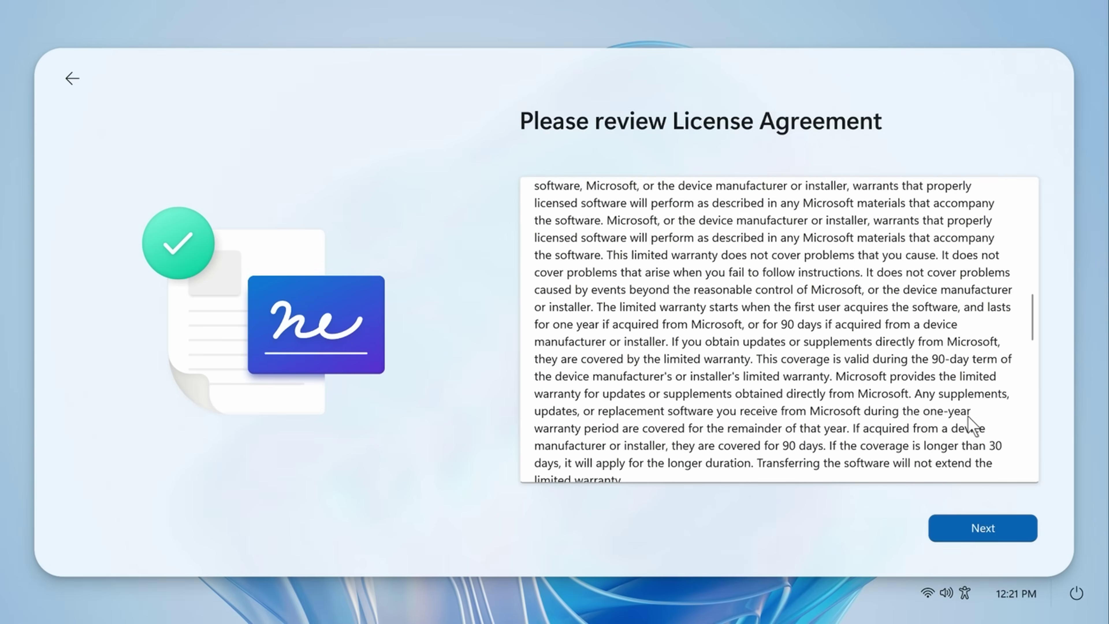
scroll(970, 426, "down", 12)
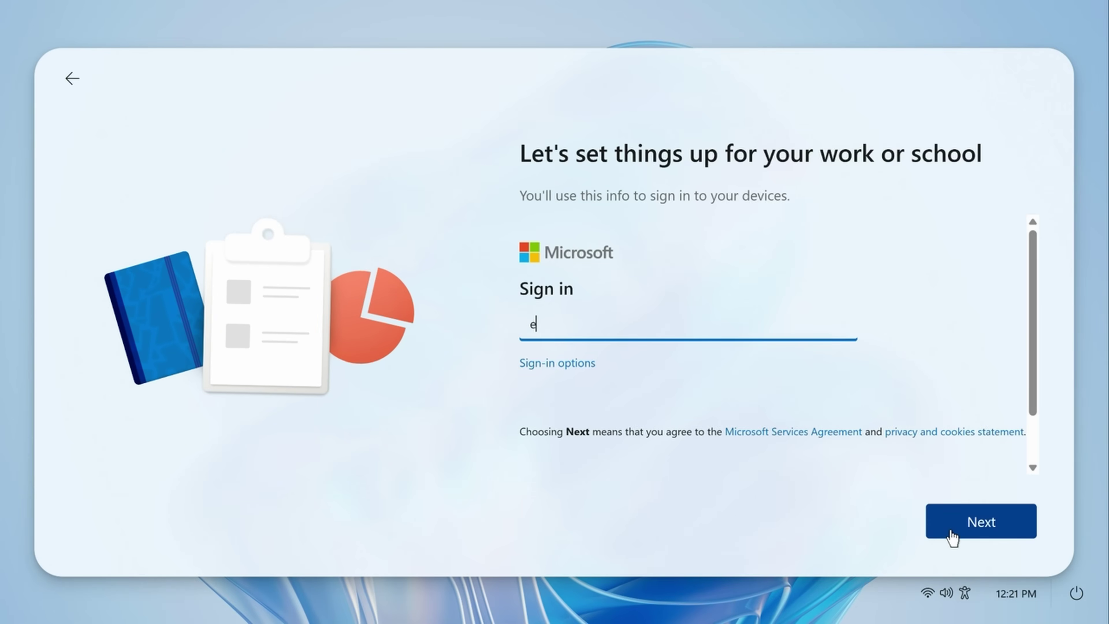
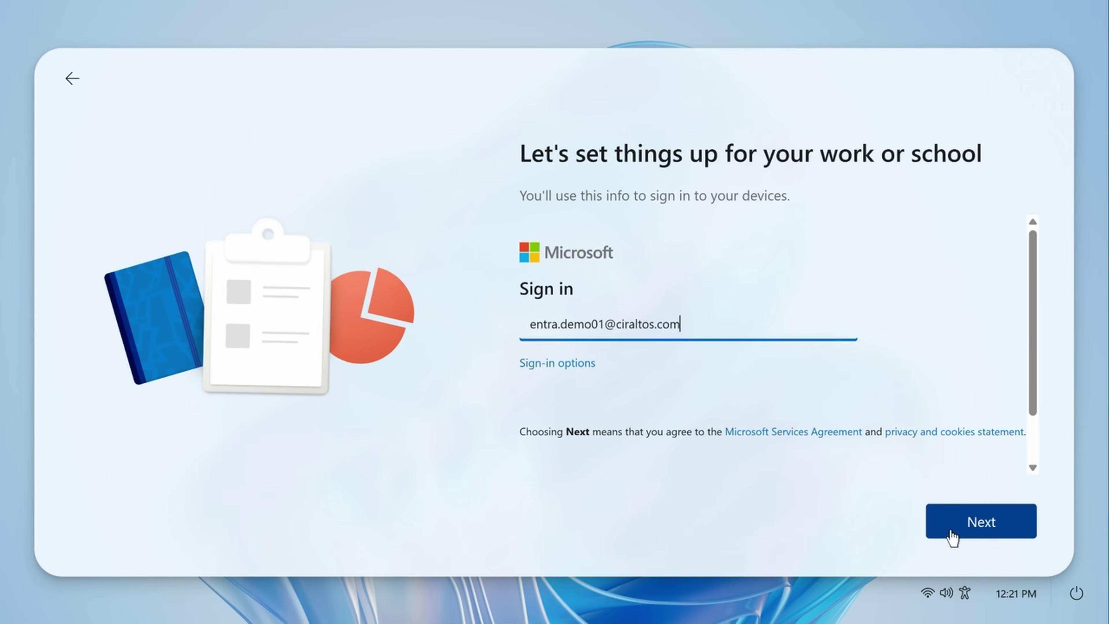
left_click(950, 530)
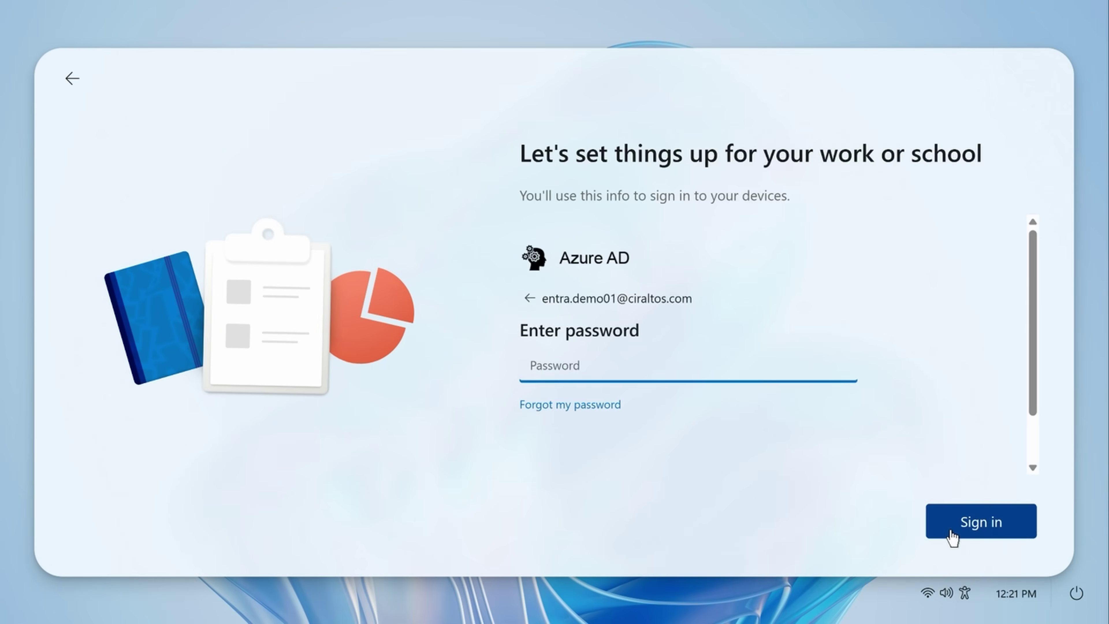
key("ctrl+v")
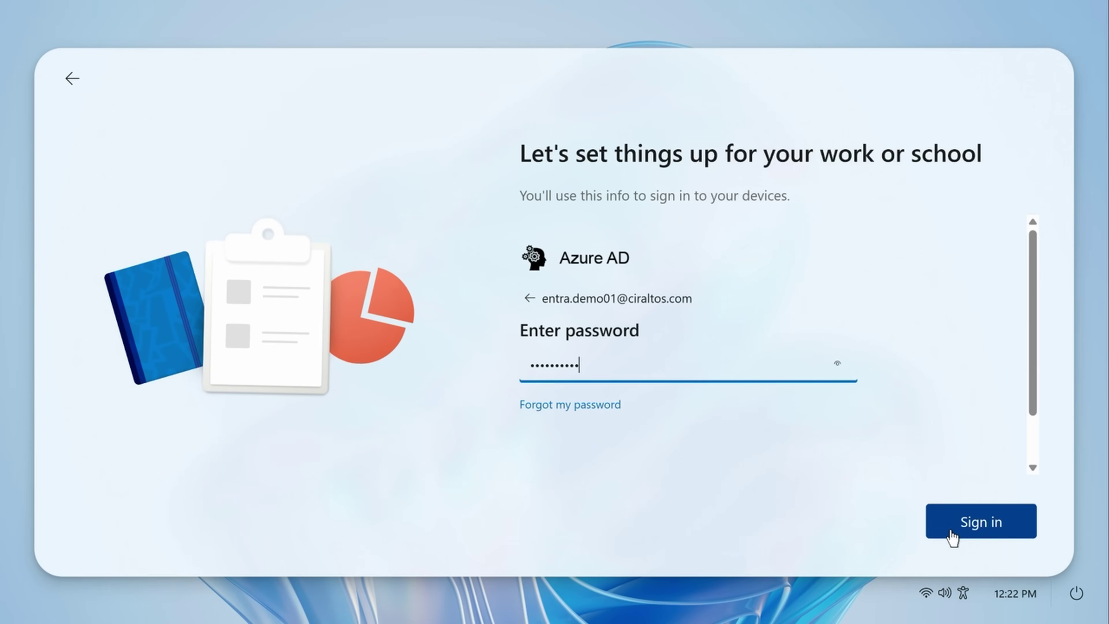
left_click(950, 530)
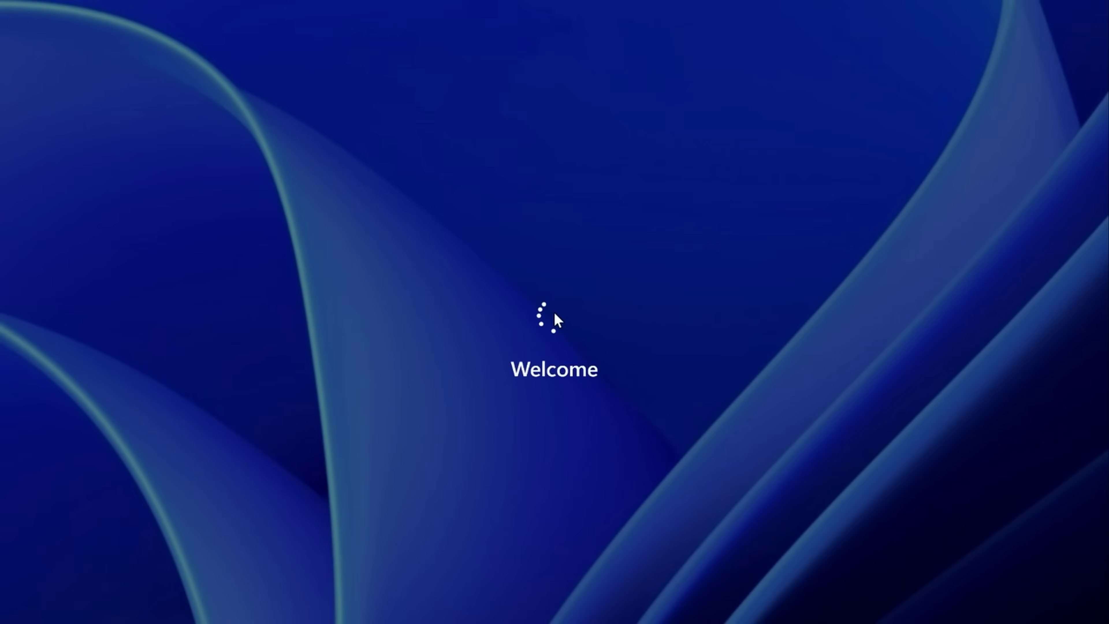
Launch Notepad from Start search on the Cloud PC, type 'Hello world!', then close it.
key("super")
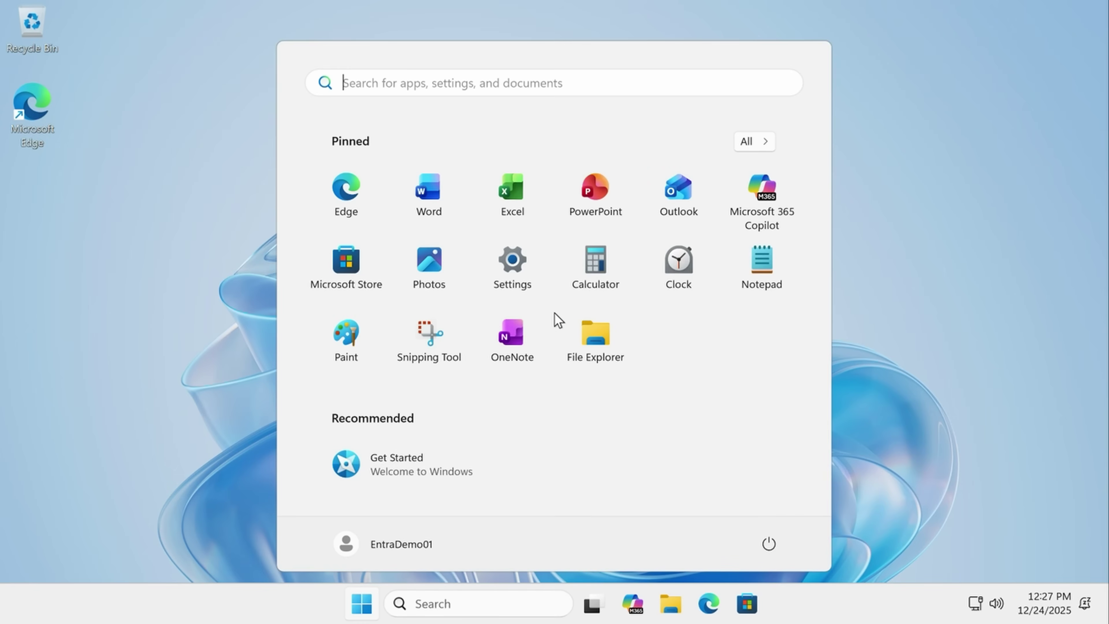
left_click(486, 603)
type("not")
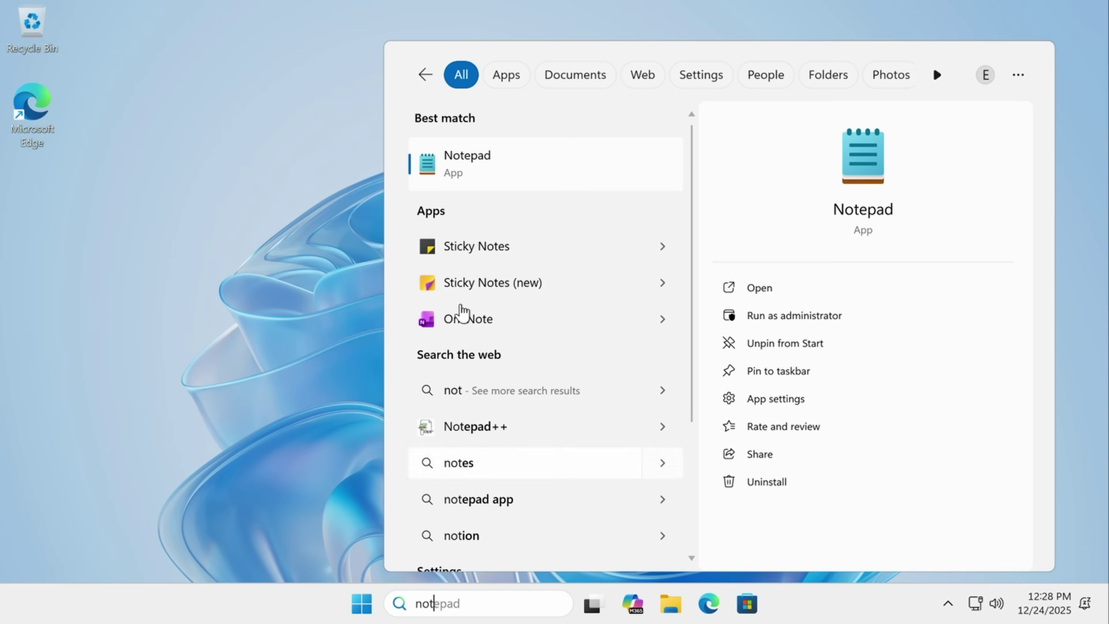
left_click(429, 167)
type("Hel")
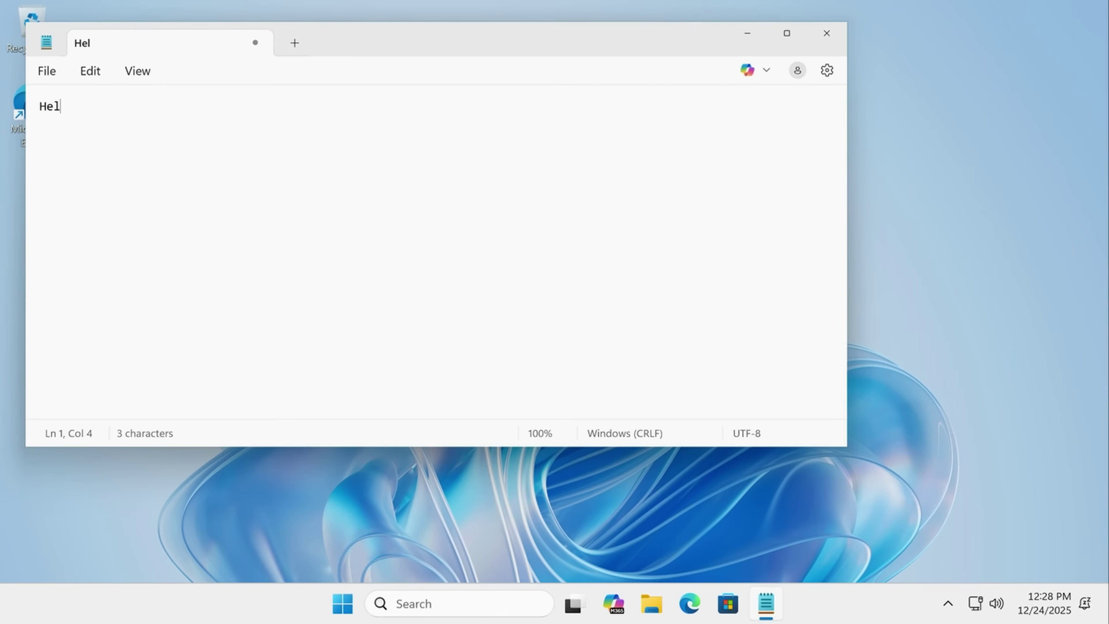
type("lo world")
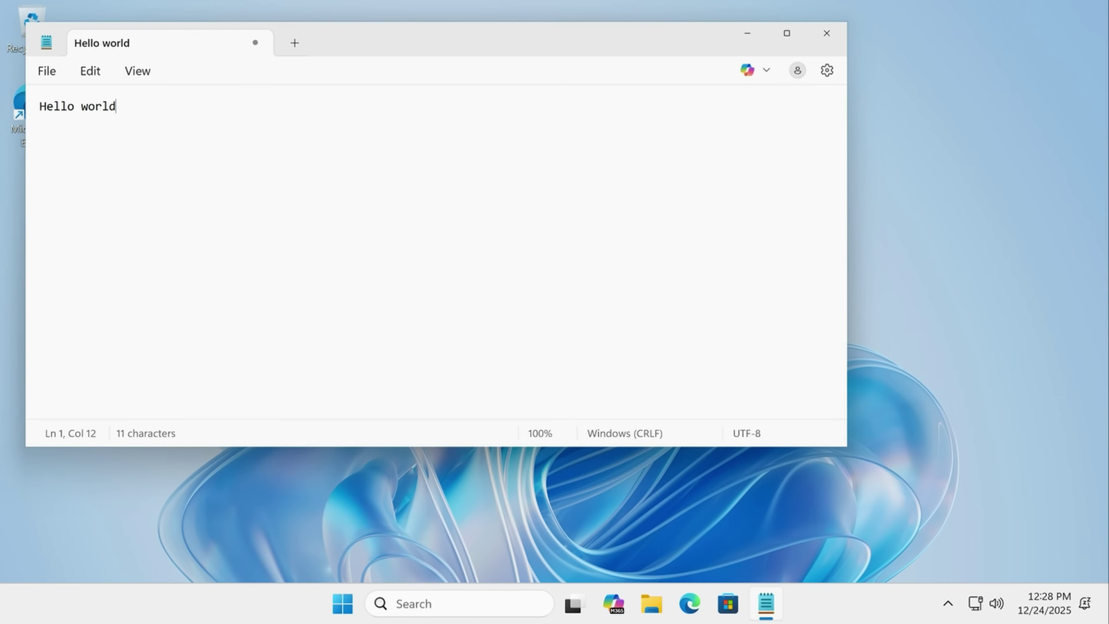
type("!")
left_click(831, 31)
Sign out of the Cloud PC and enter the work account e-mail on the sign-in screen.
right_click(361, 603)
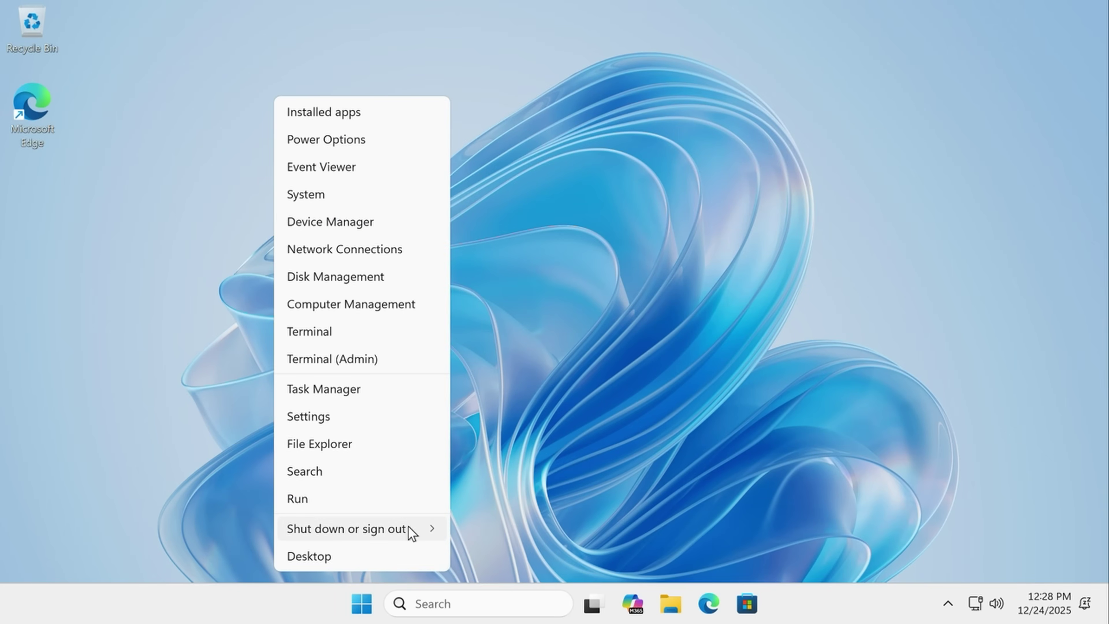
mouse_move(409, 527)
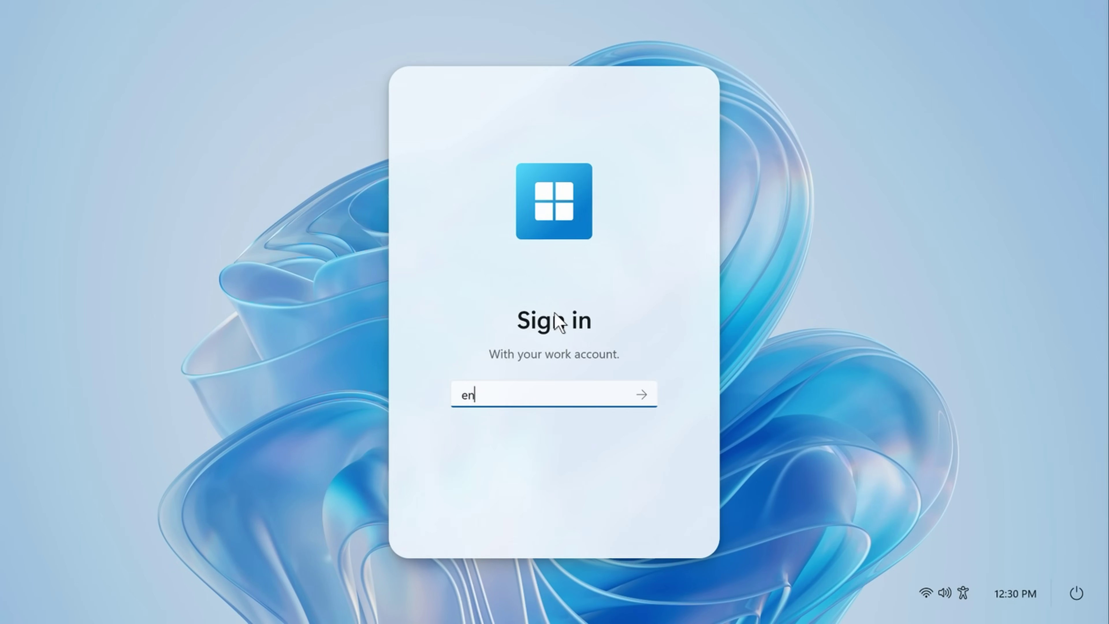
Join the secured Wi-Fi network with Connect automatically enabled.
left_click(925, 593)
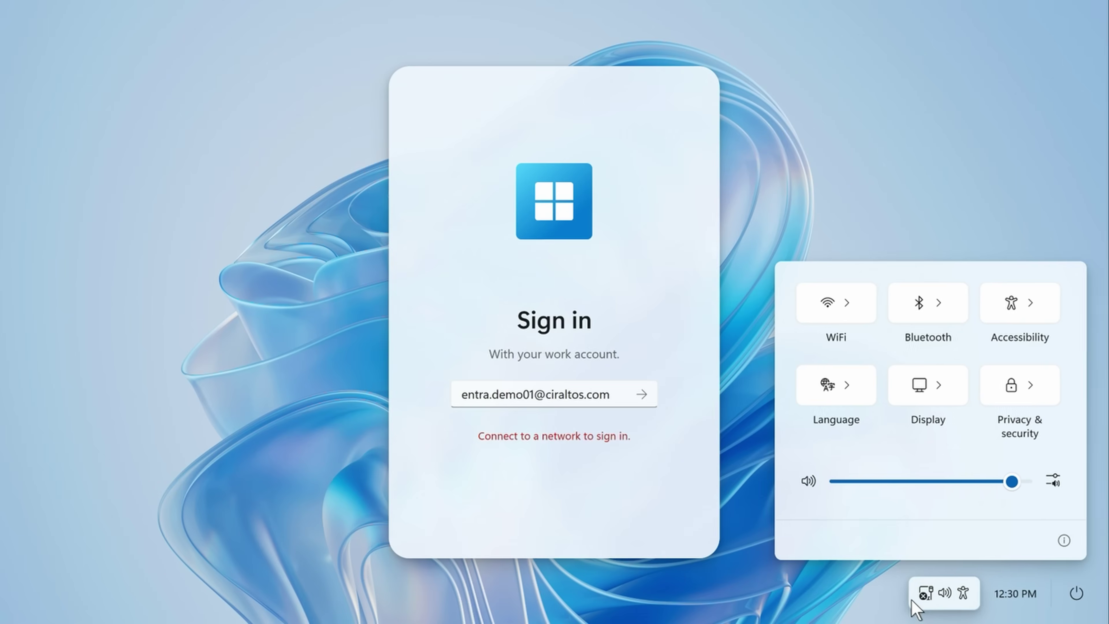
left_click(851, 309)
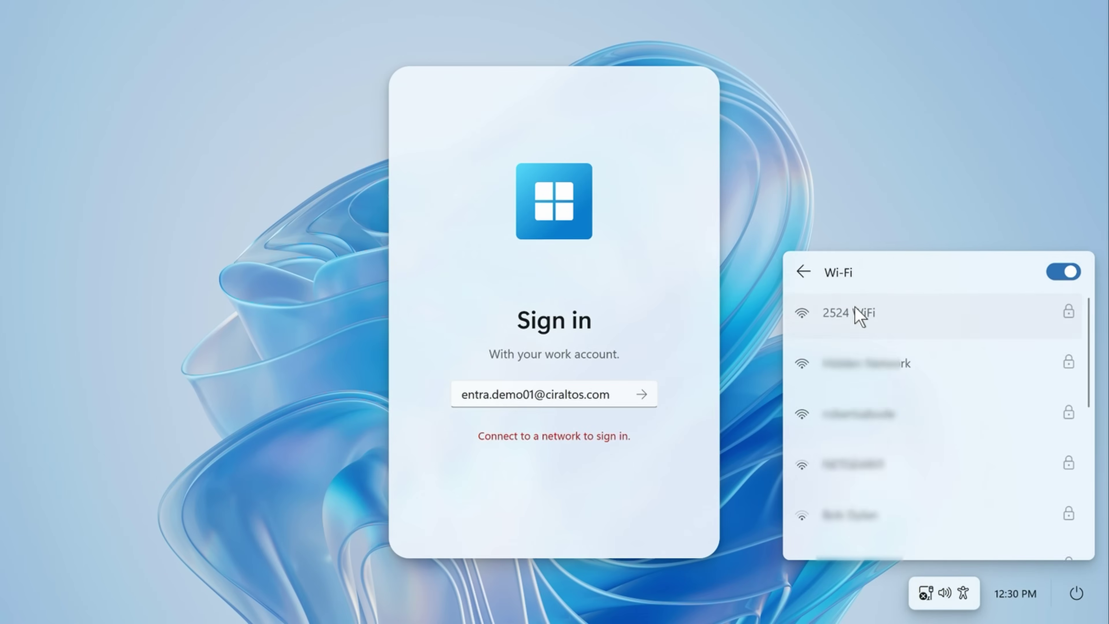
left_click(904, 389)
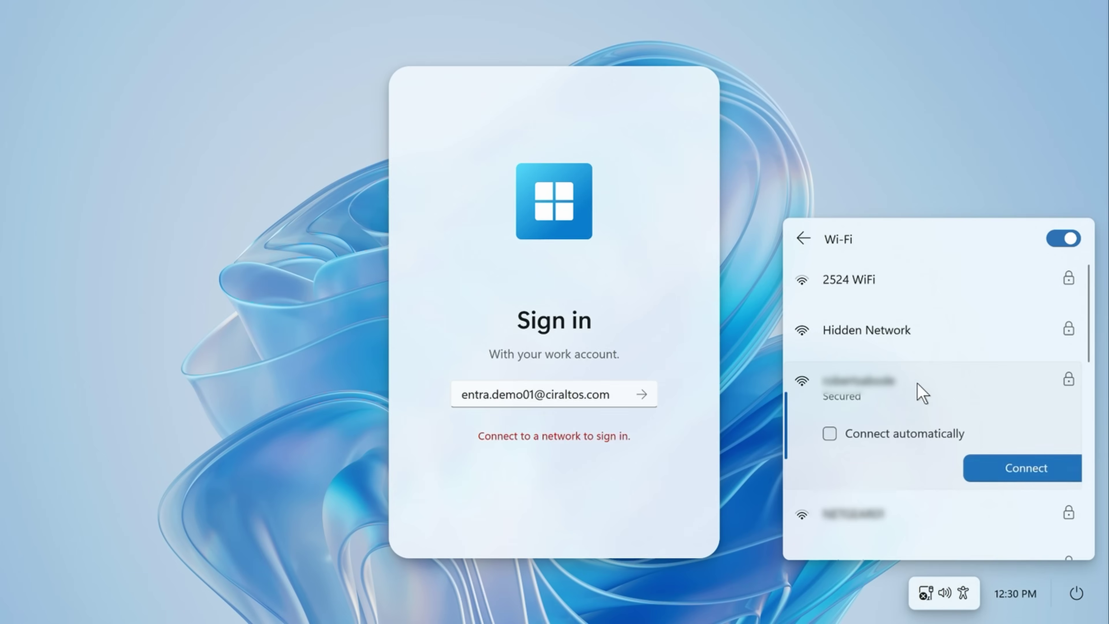
left_click(829, 438)
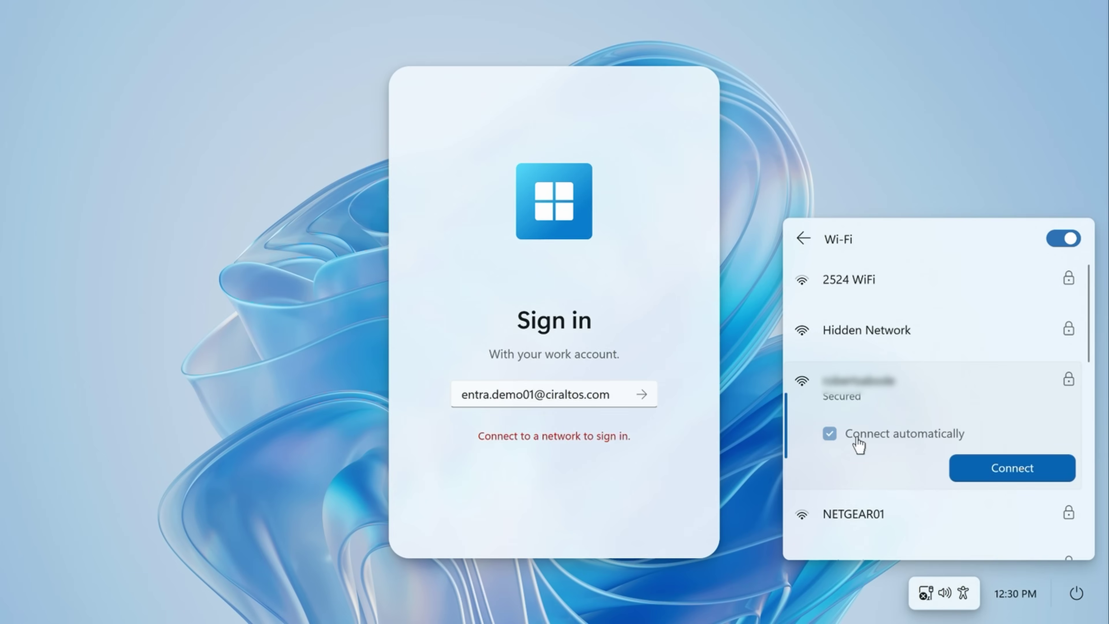
left_click(1007, 468)
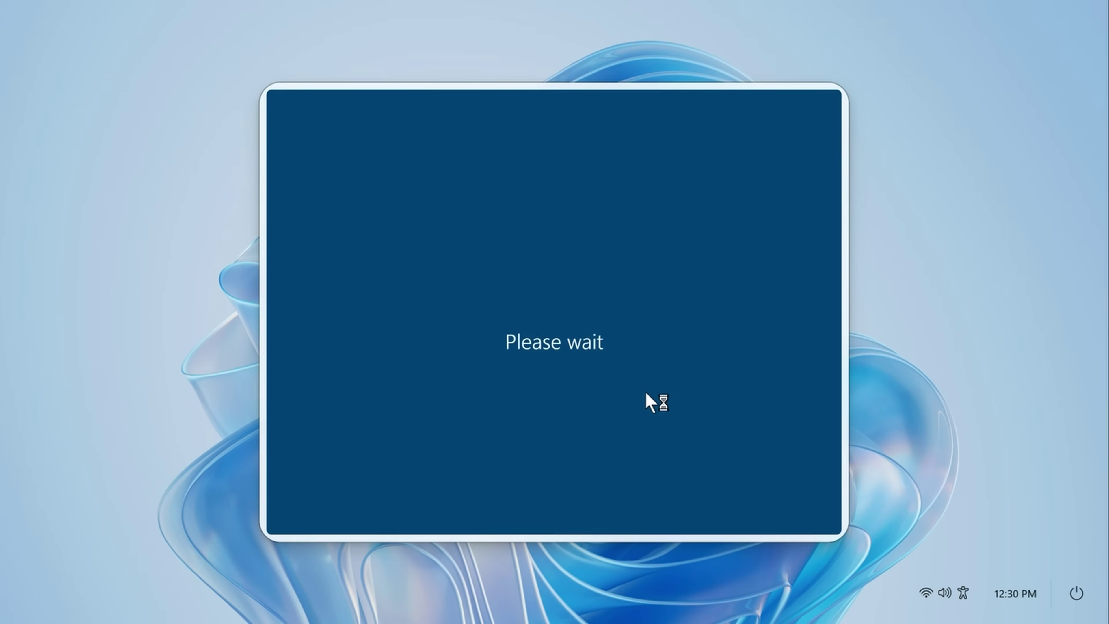
Enter the work account password on the Azure AD Enter password page.
type("•••")
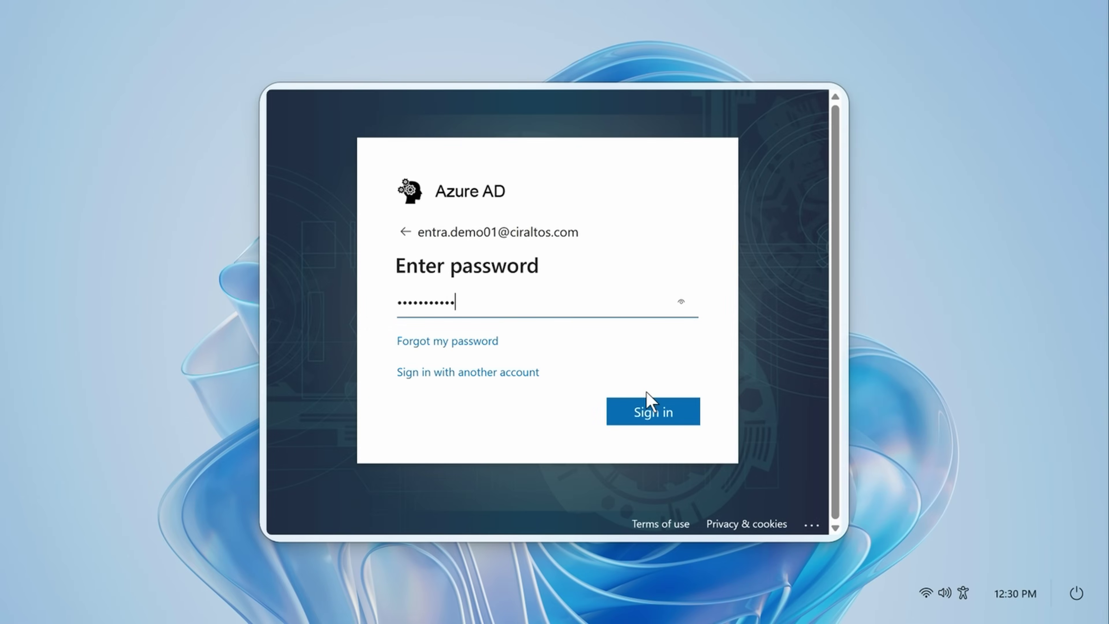